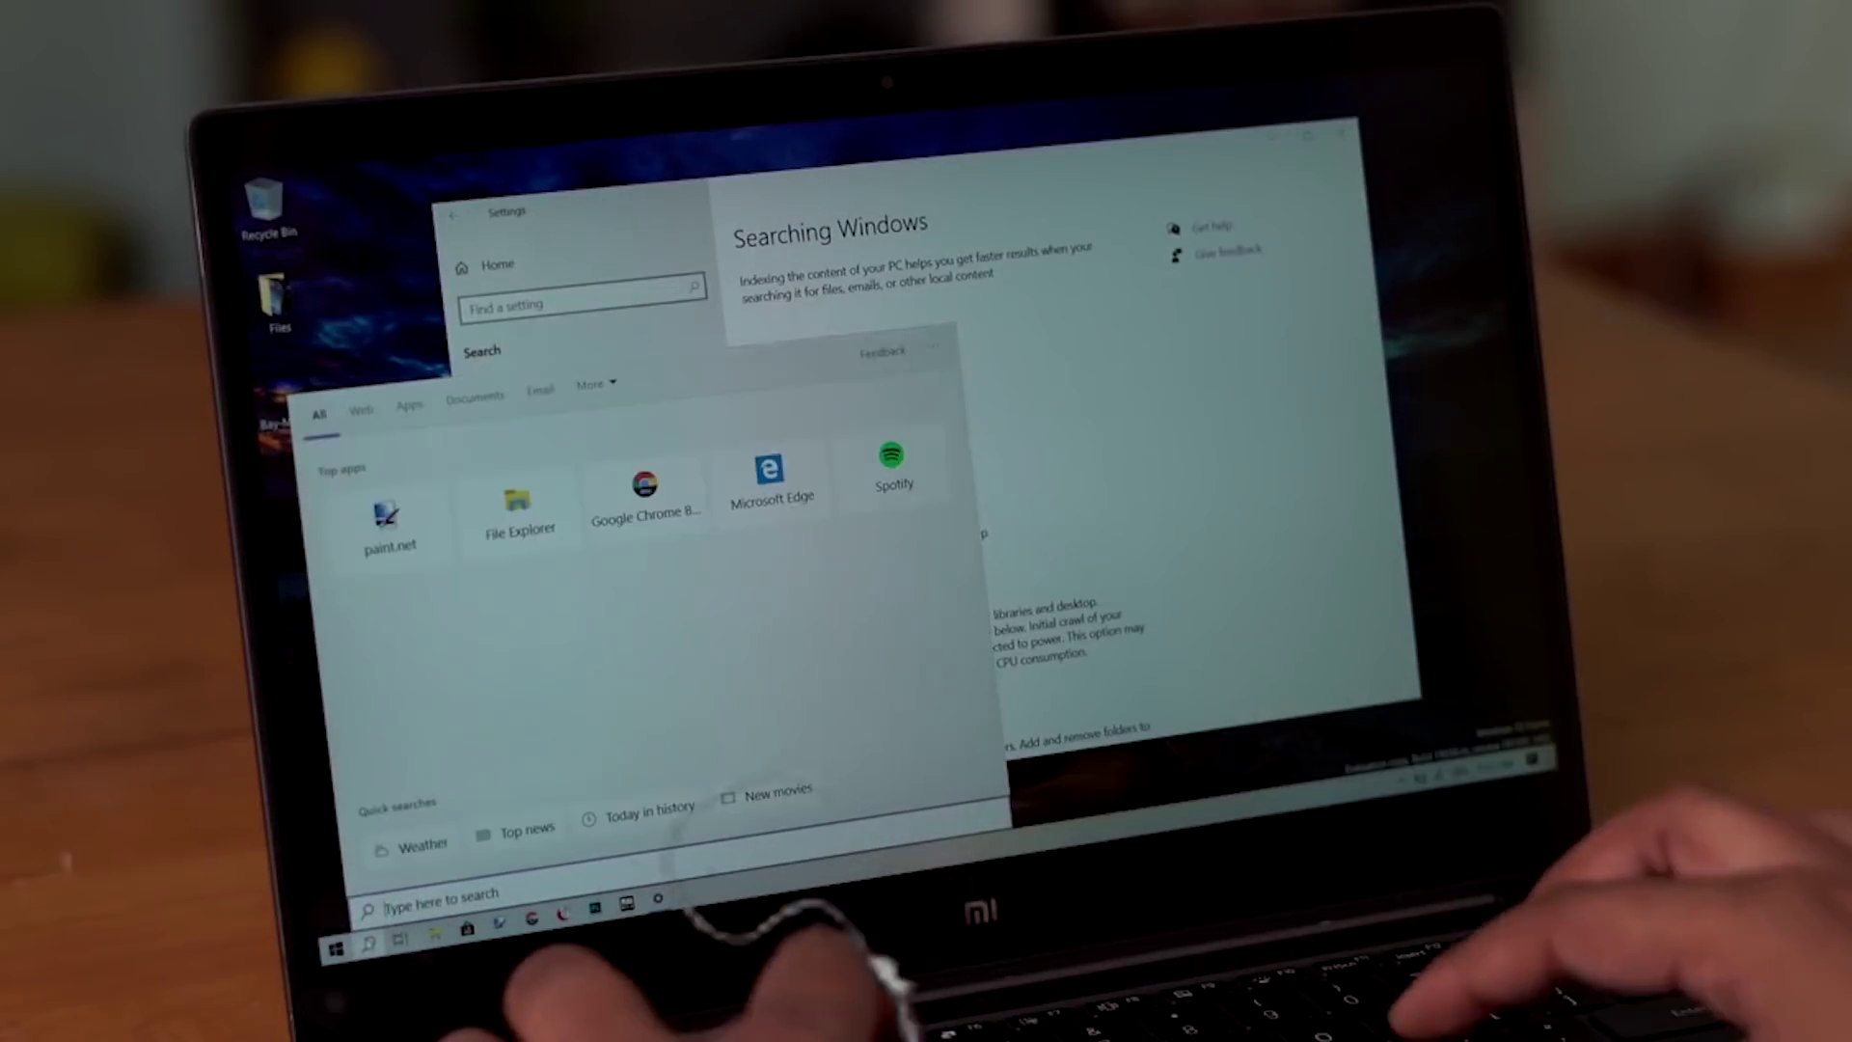
{"action": "type", "text": "files"}
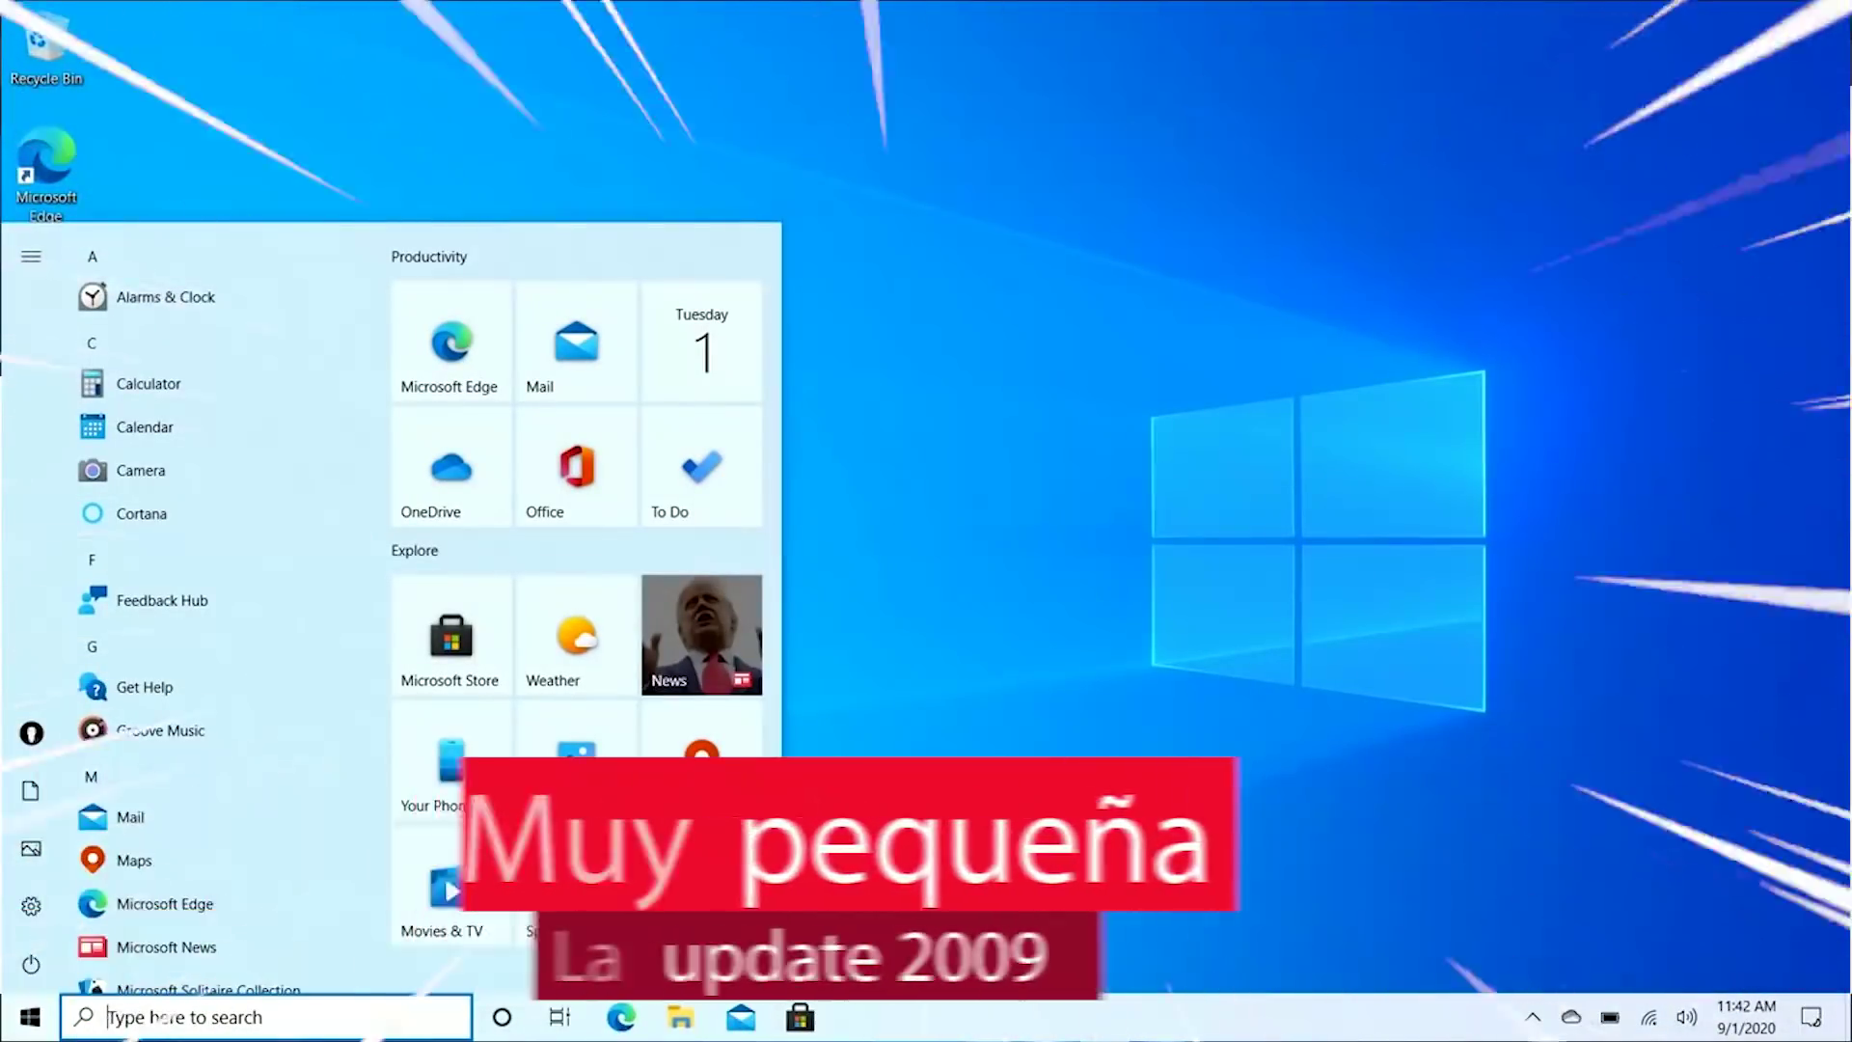
Step: Browse the app list in the Start menu and open the color mode choices in the Colors settings
{"action": "left_click", "coordinate": [800, 1016]}
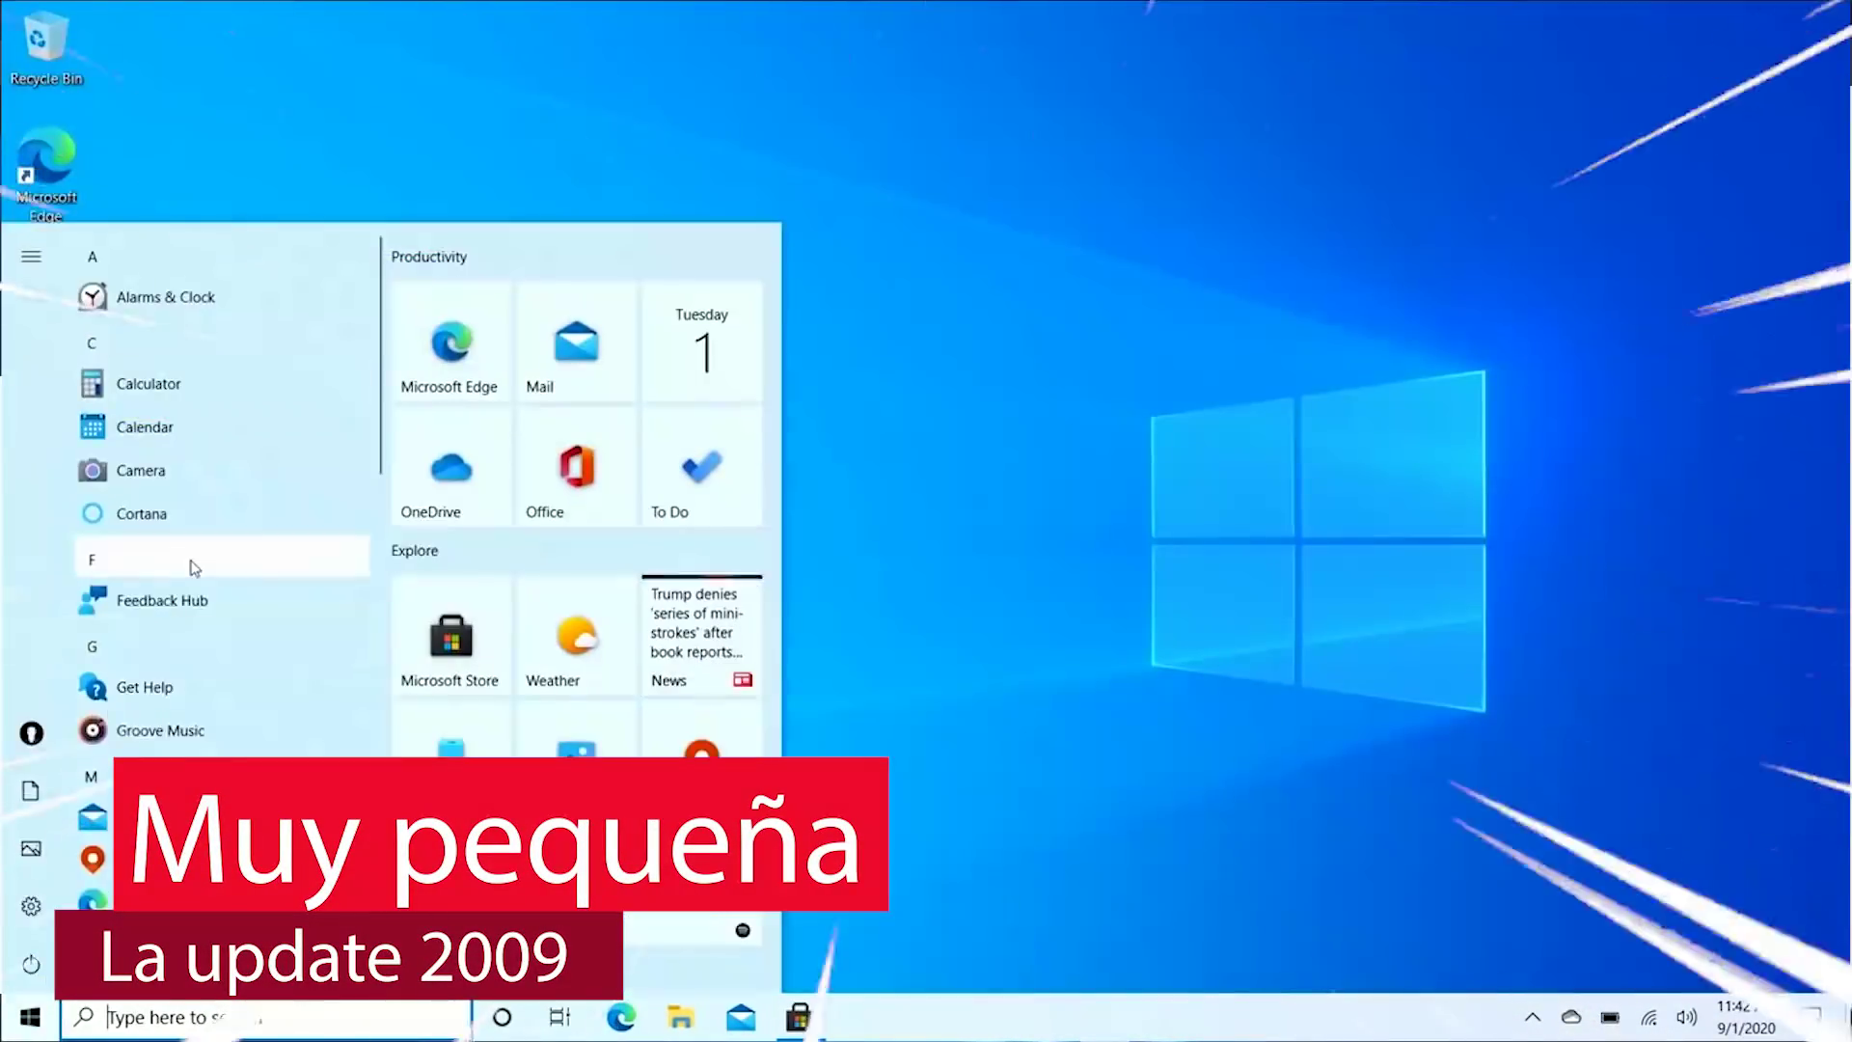
{"action": "scroll", "coordinate": [198, 482], "scroll_direction": "down", "scroll_amount": 15}
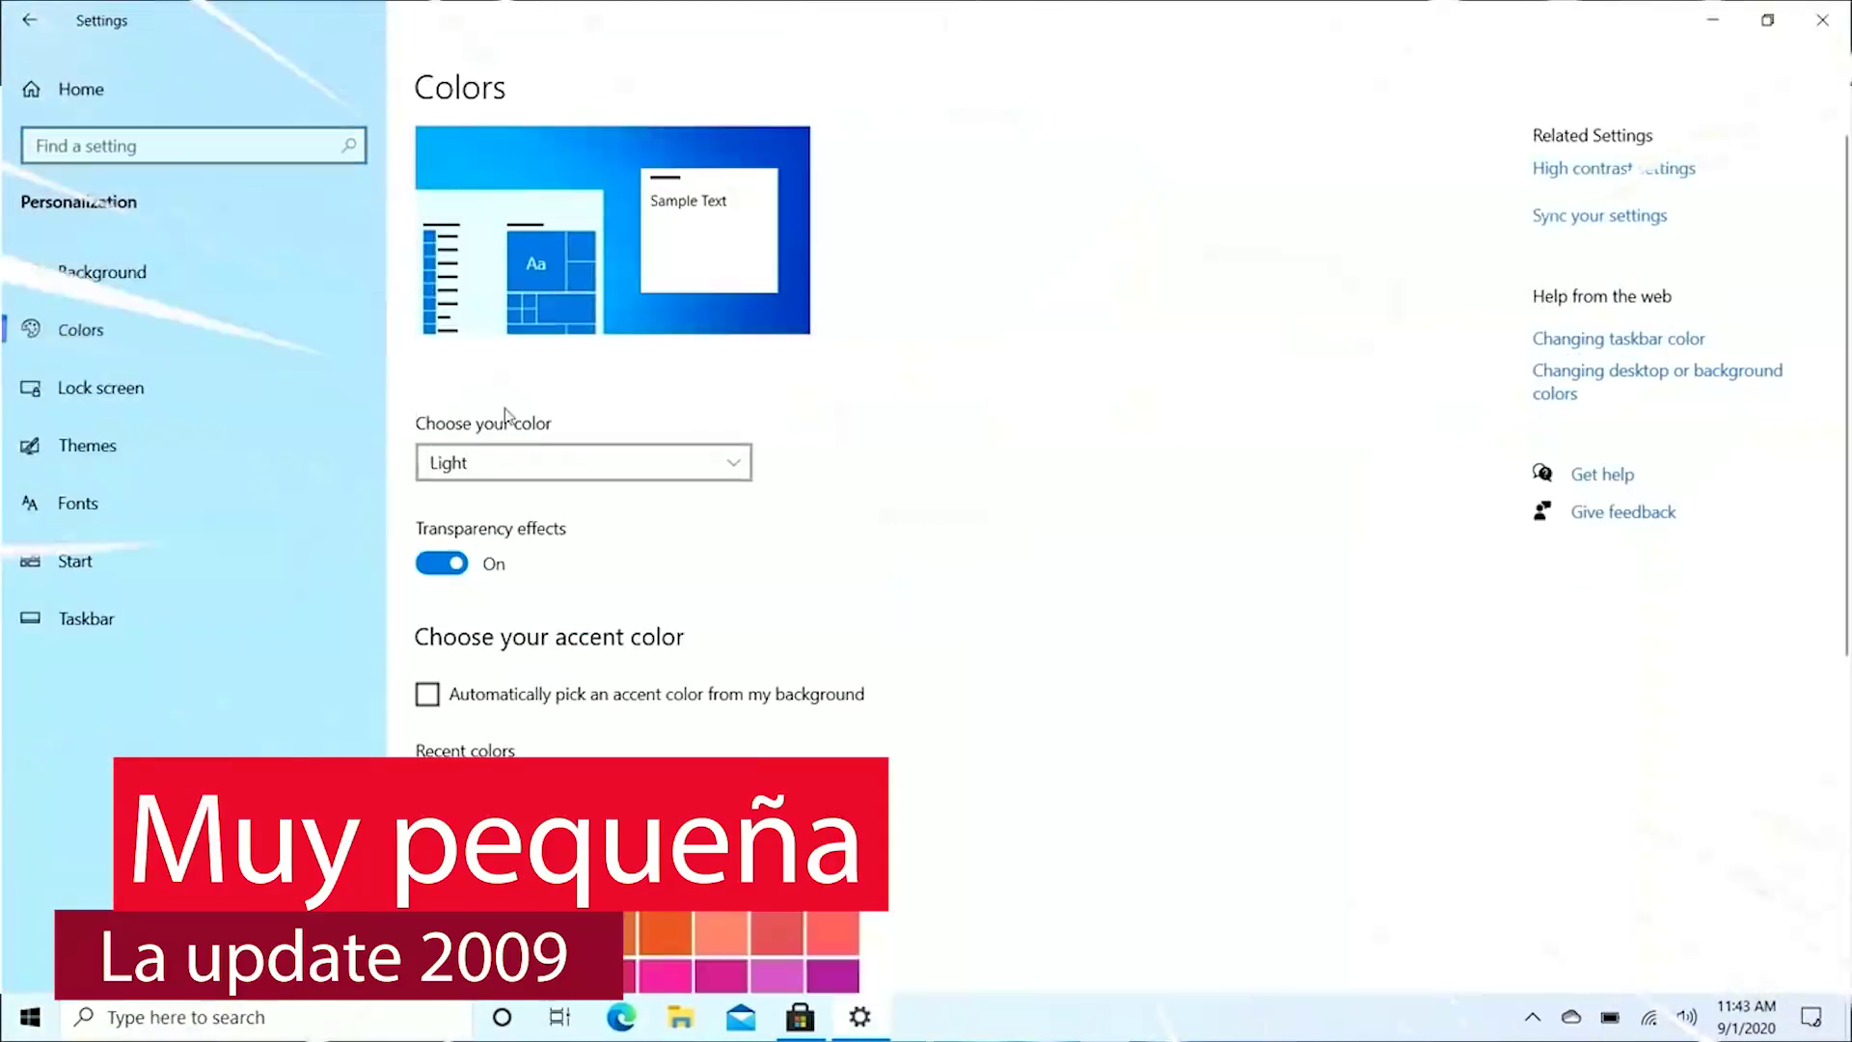
{"action": "left_click", "coordinate": [521, 462]}
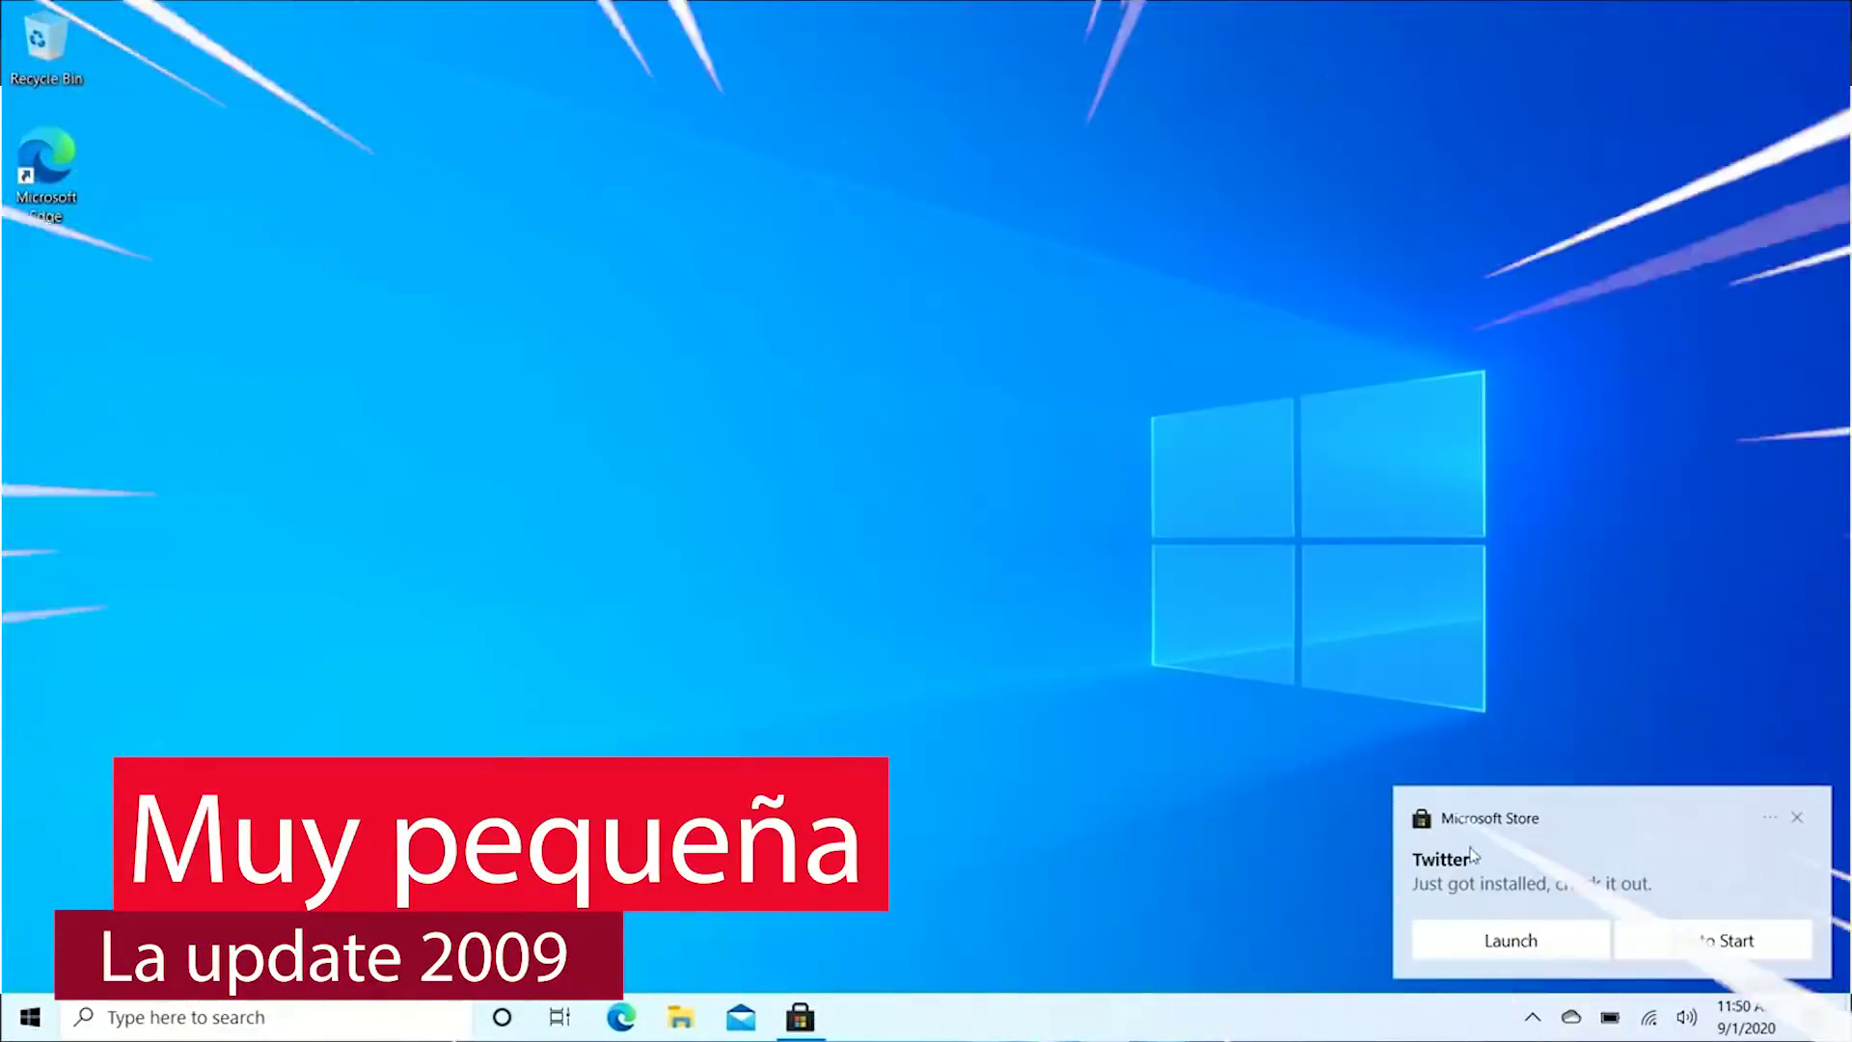
Step: Dismiss the Twitter installation notification and open the action center
{"action": "left_click", "coordinate": [1796, 817]}
{"action": "key", "text": "super+a"}
{"action": "left_click", "coordinate": [1073, 379]}
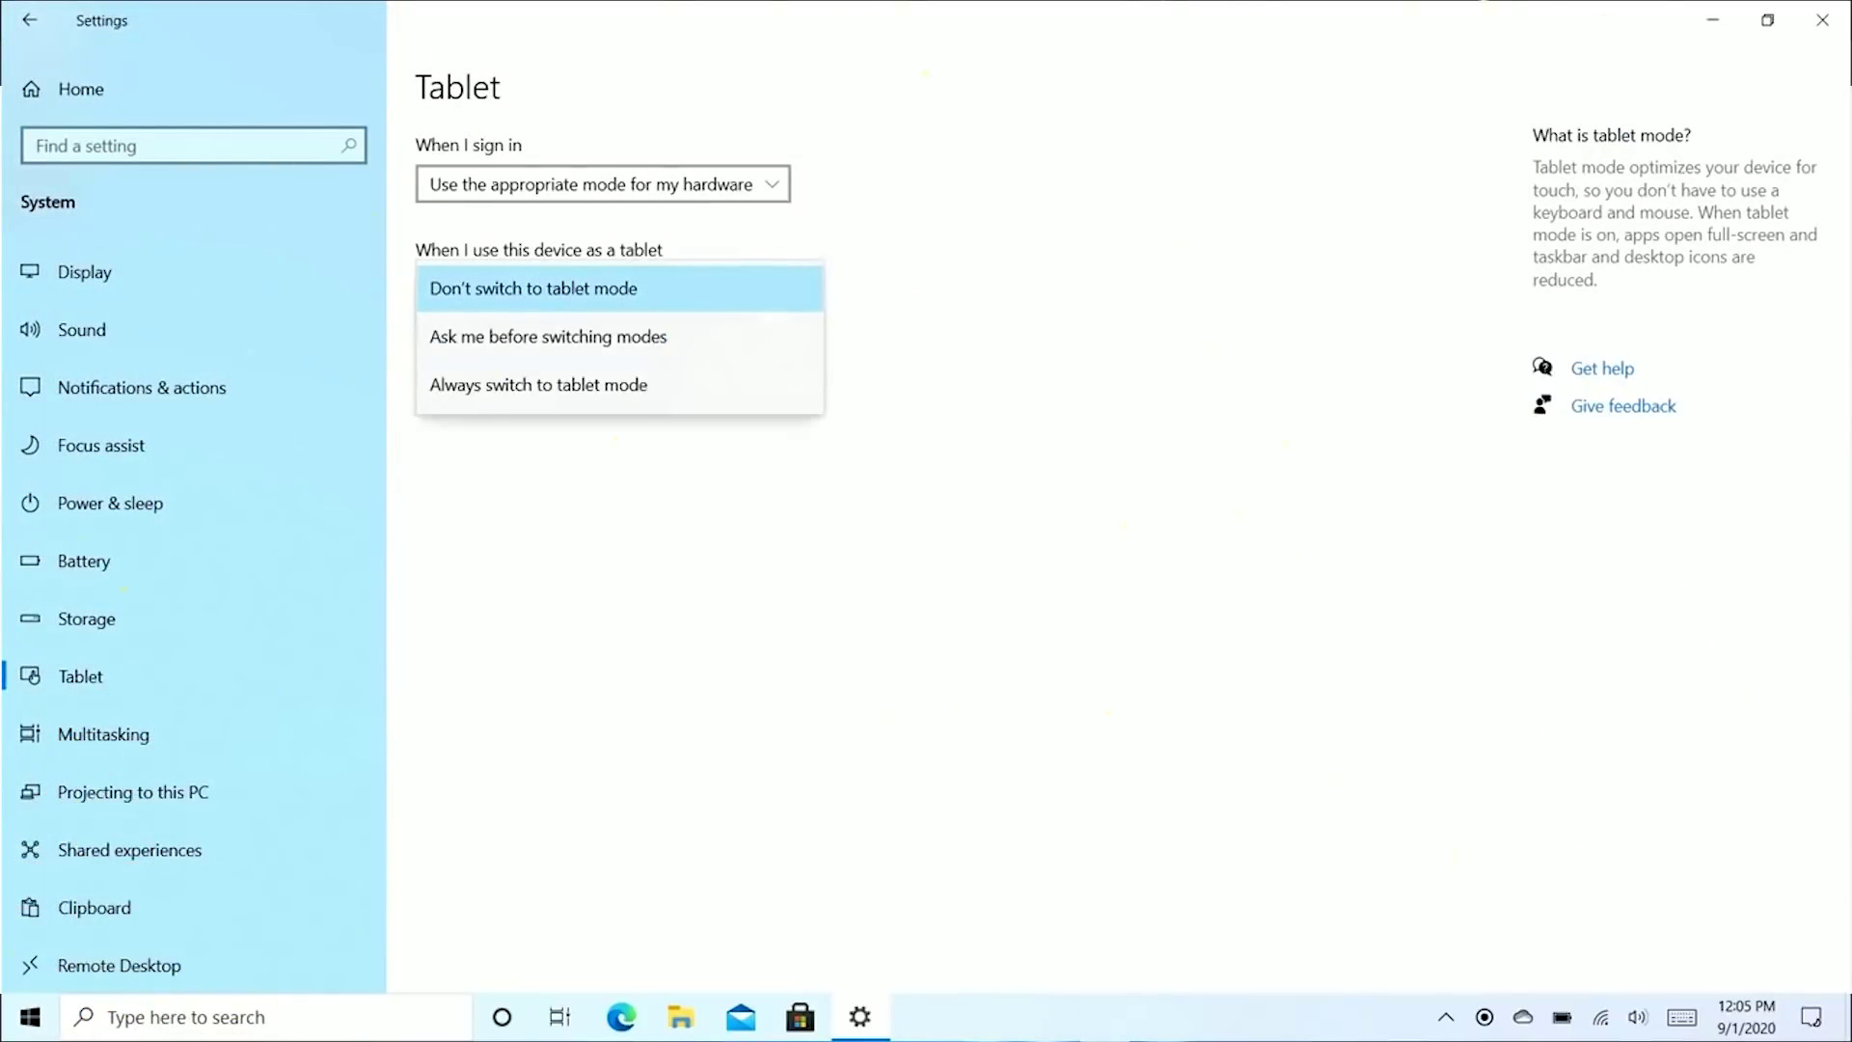
Step: Try the option to ask before switching modes for tablet use, and set it back to Don't switch to tablet mode
{"action": "left_click", "coordinate": [548, 336]}
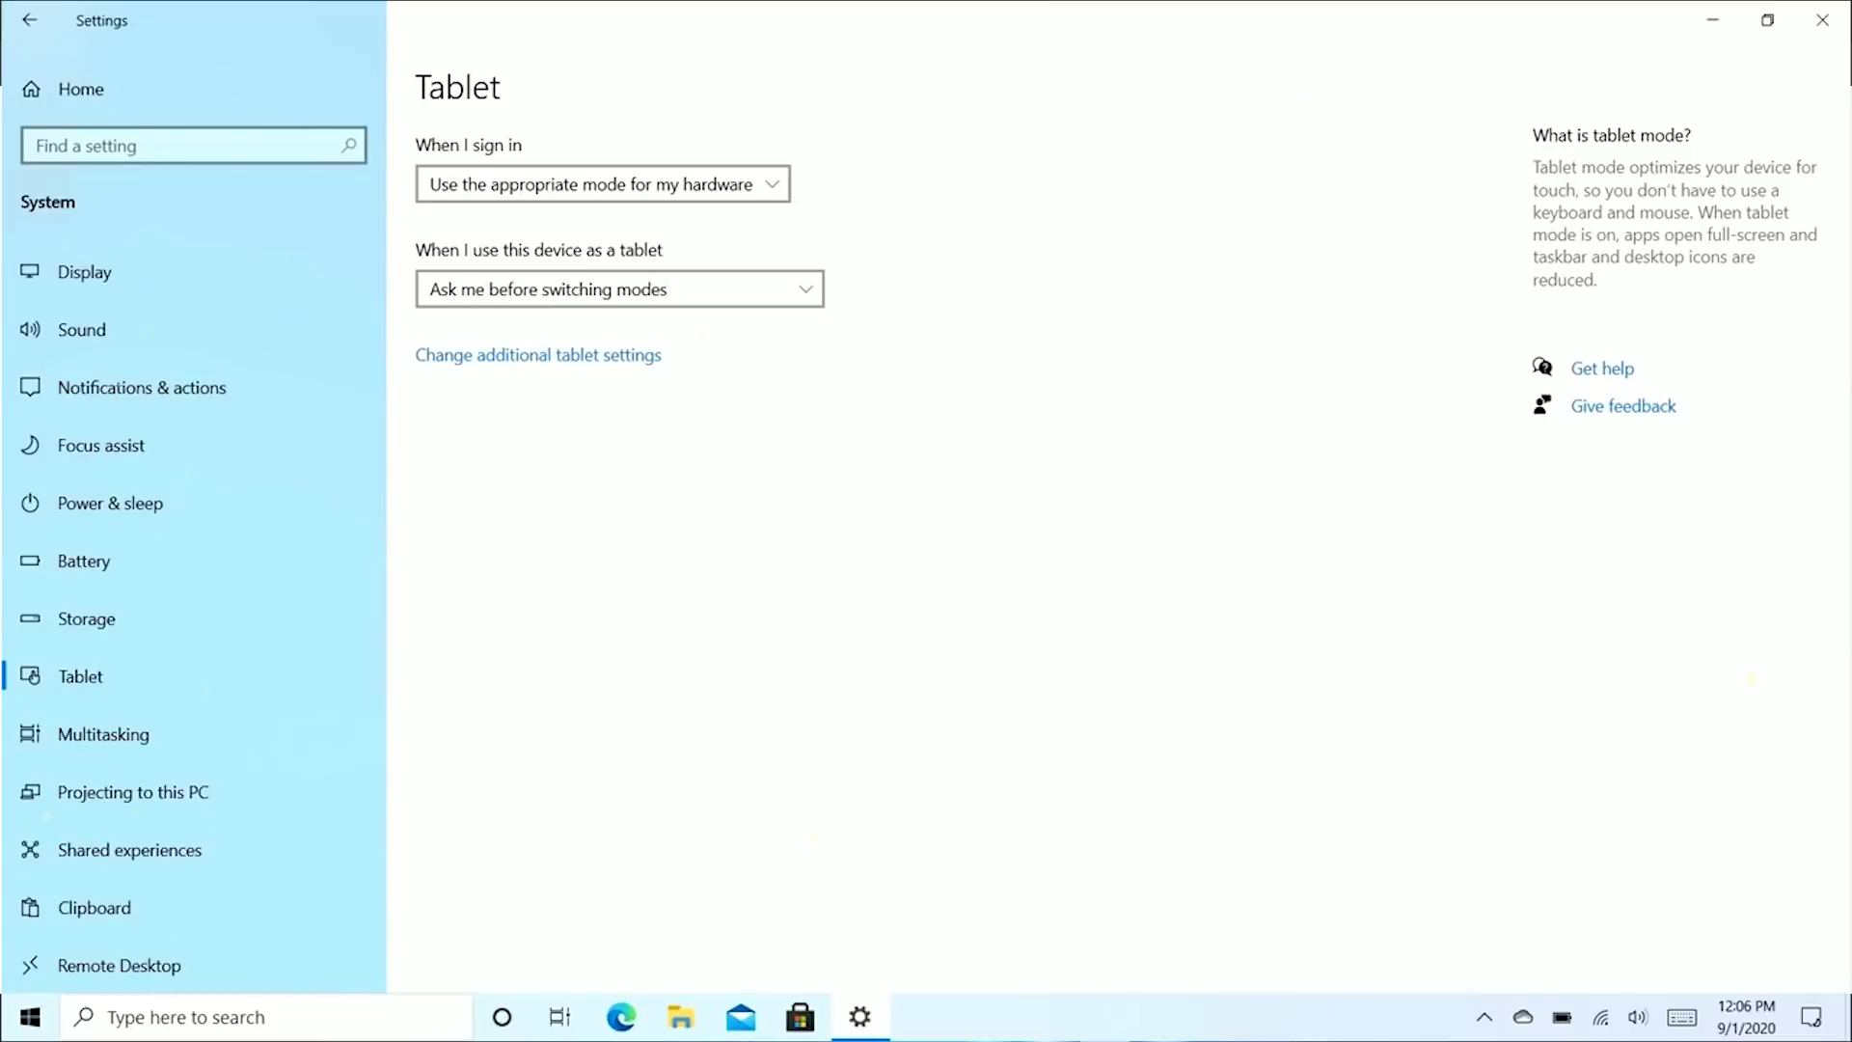
{"action": "left_click", "coordinate": [619, 289]}
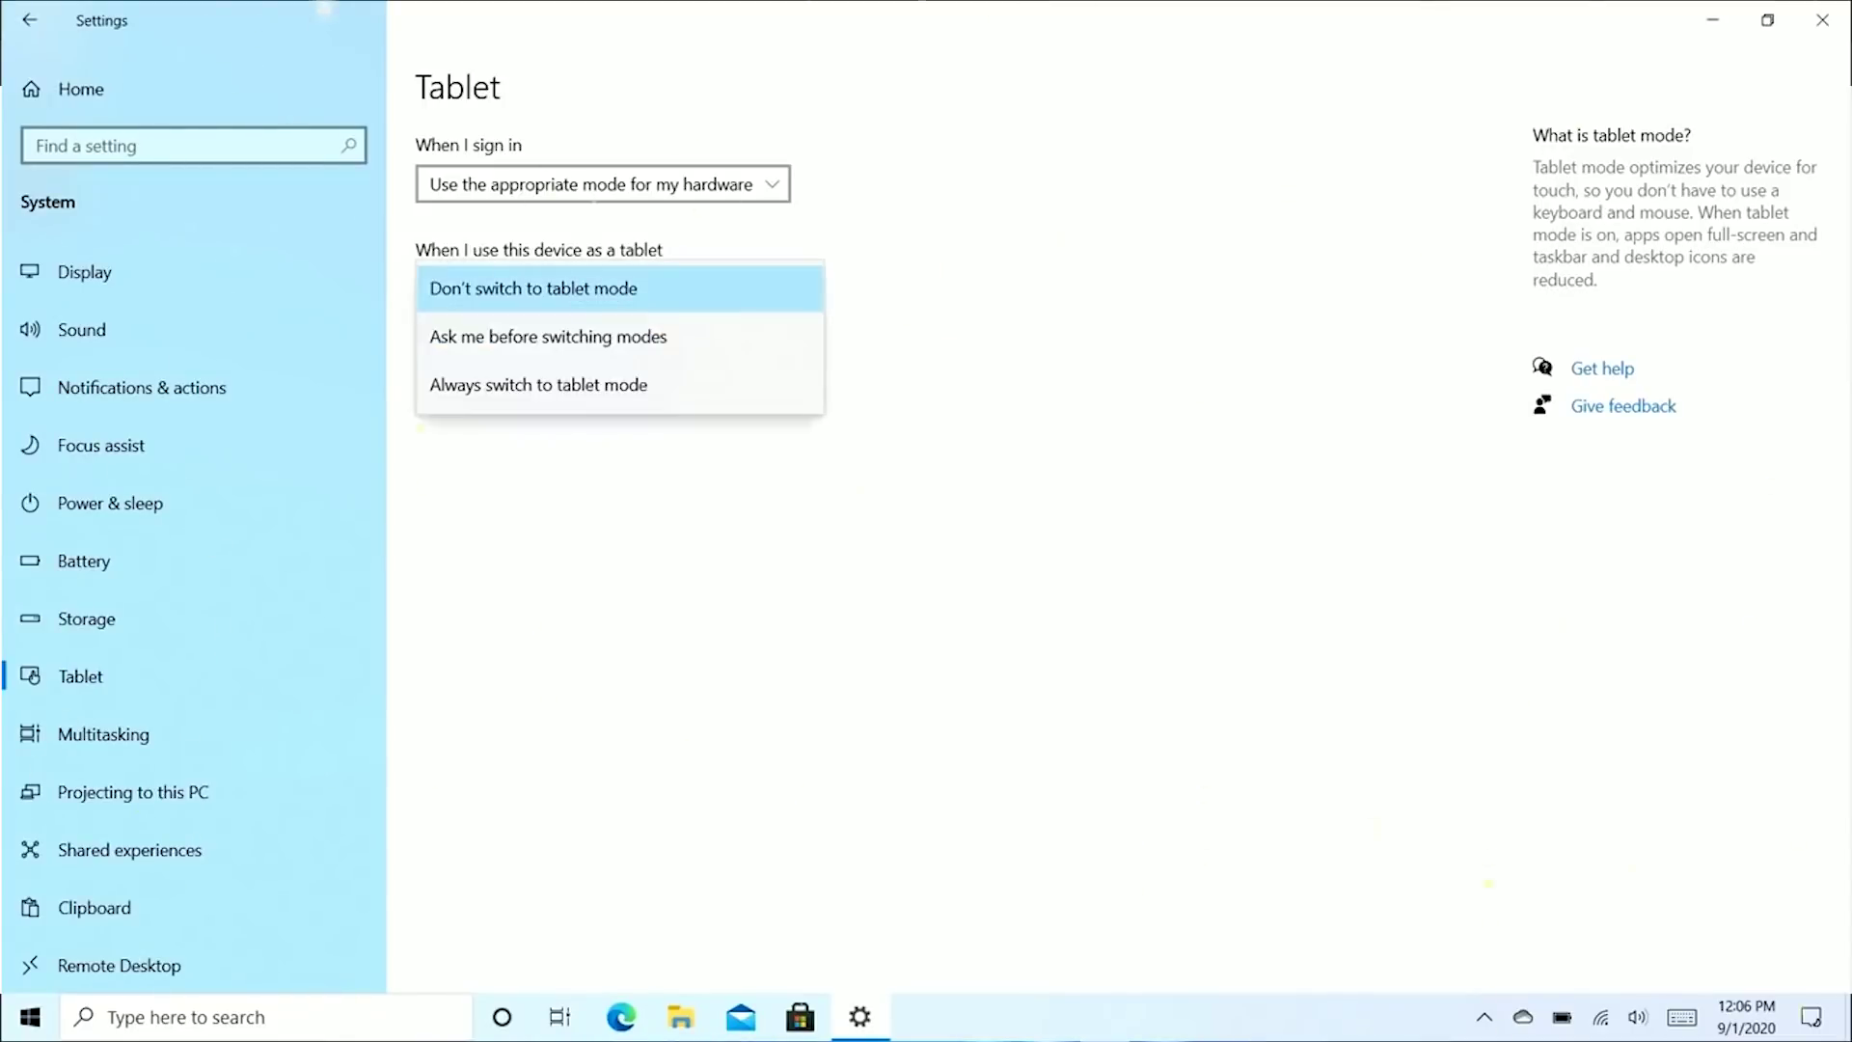
{"action": "left_click", "coordinate": [534, 289]}
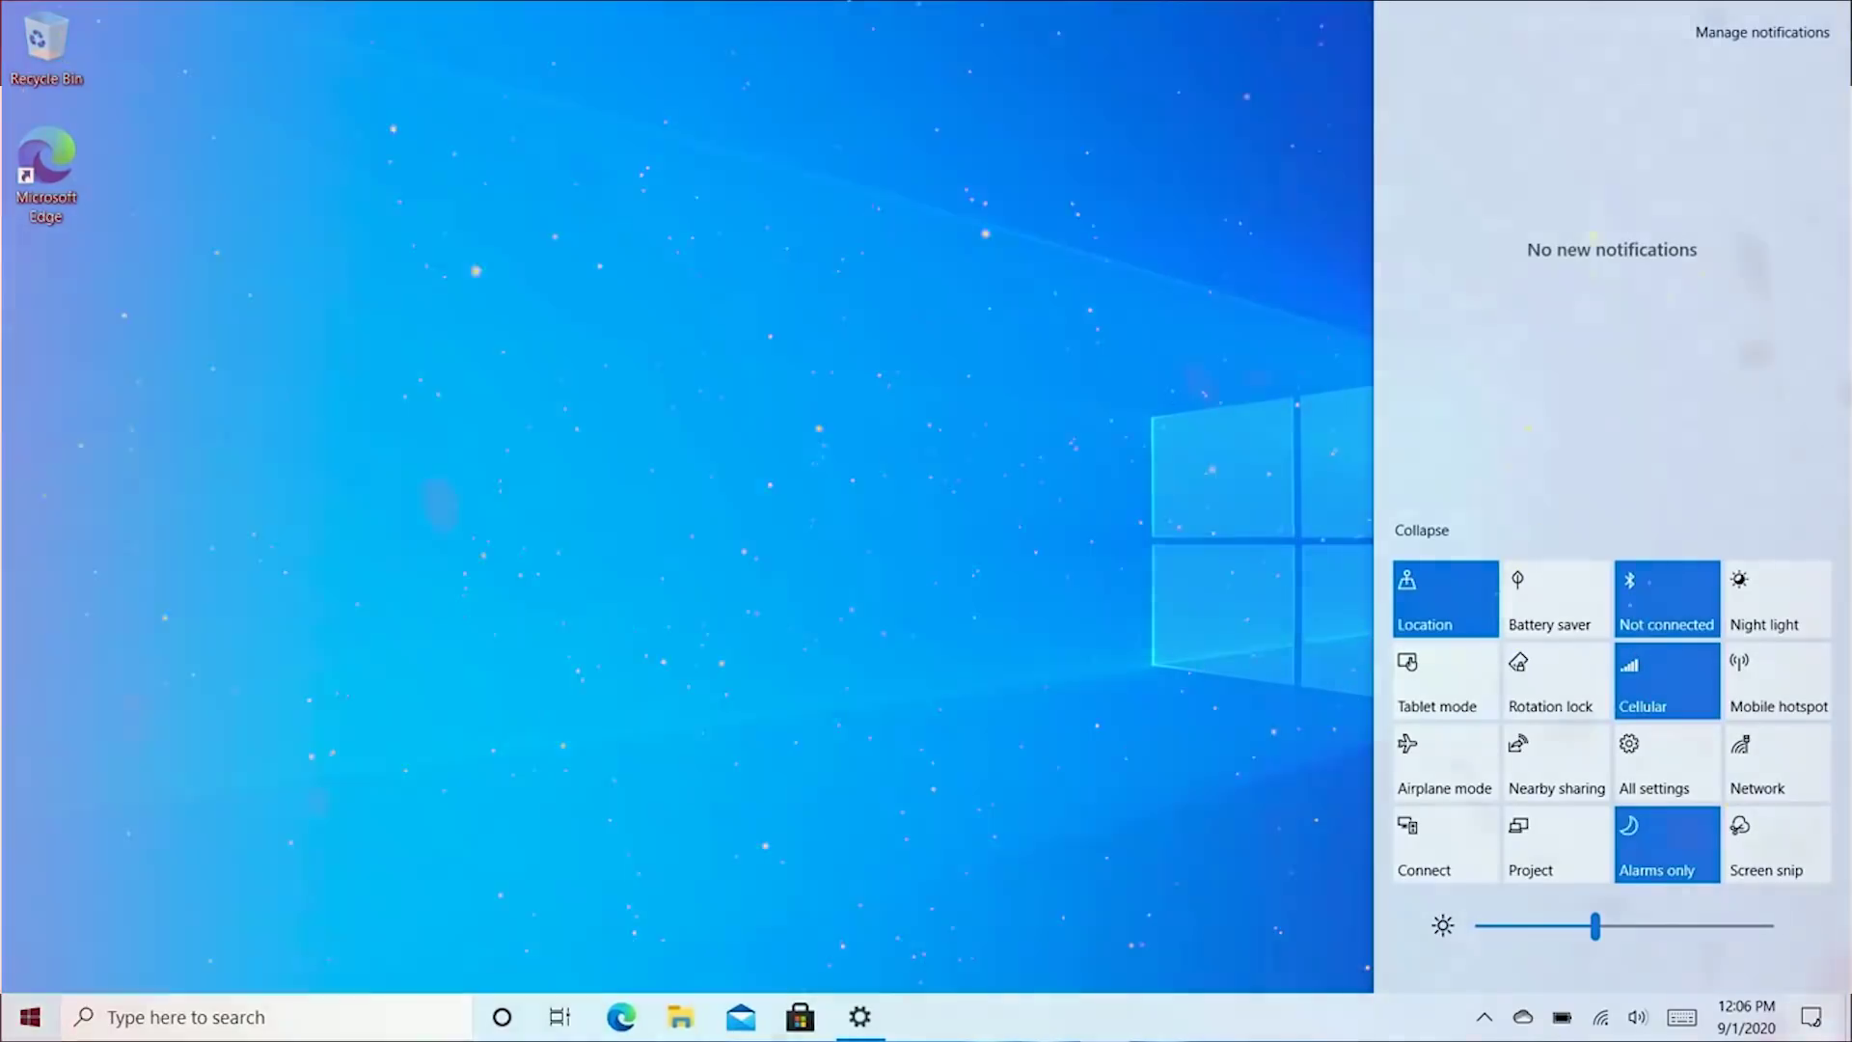
Step: Turn on tablet mode from the quick actions
{"action": "left_click", "coordinate": [1446, 681]}
{"action": "left_click", "coordinate": [772, 325]}
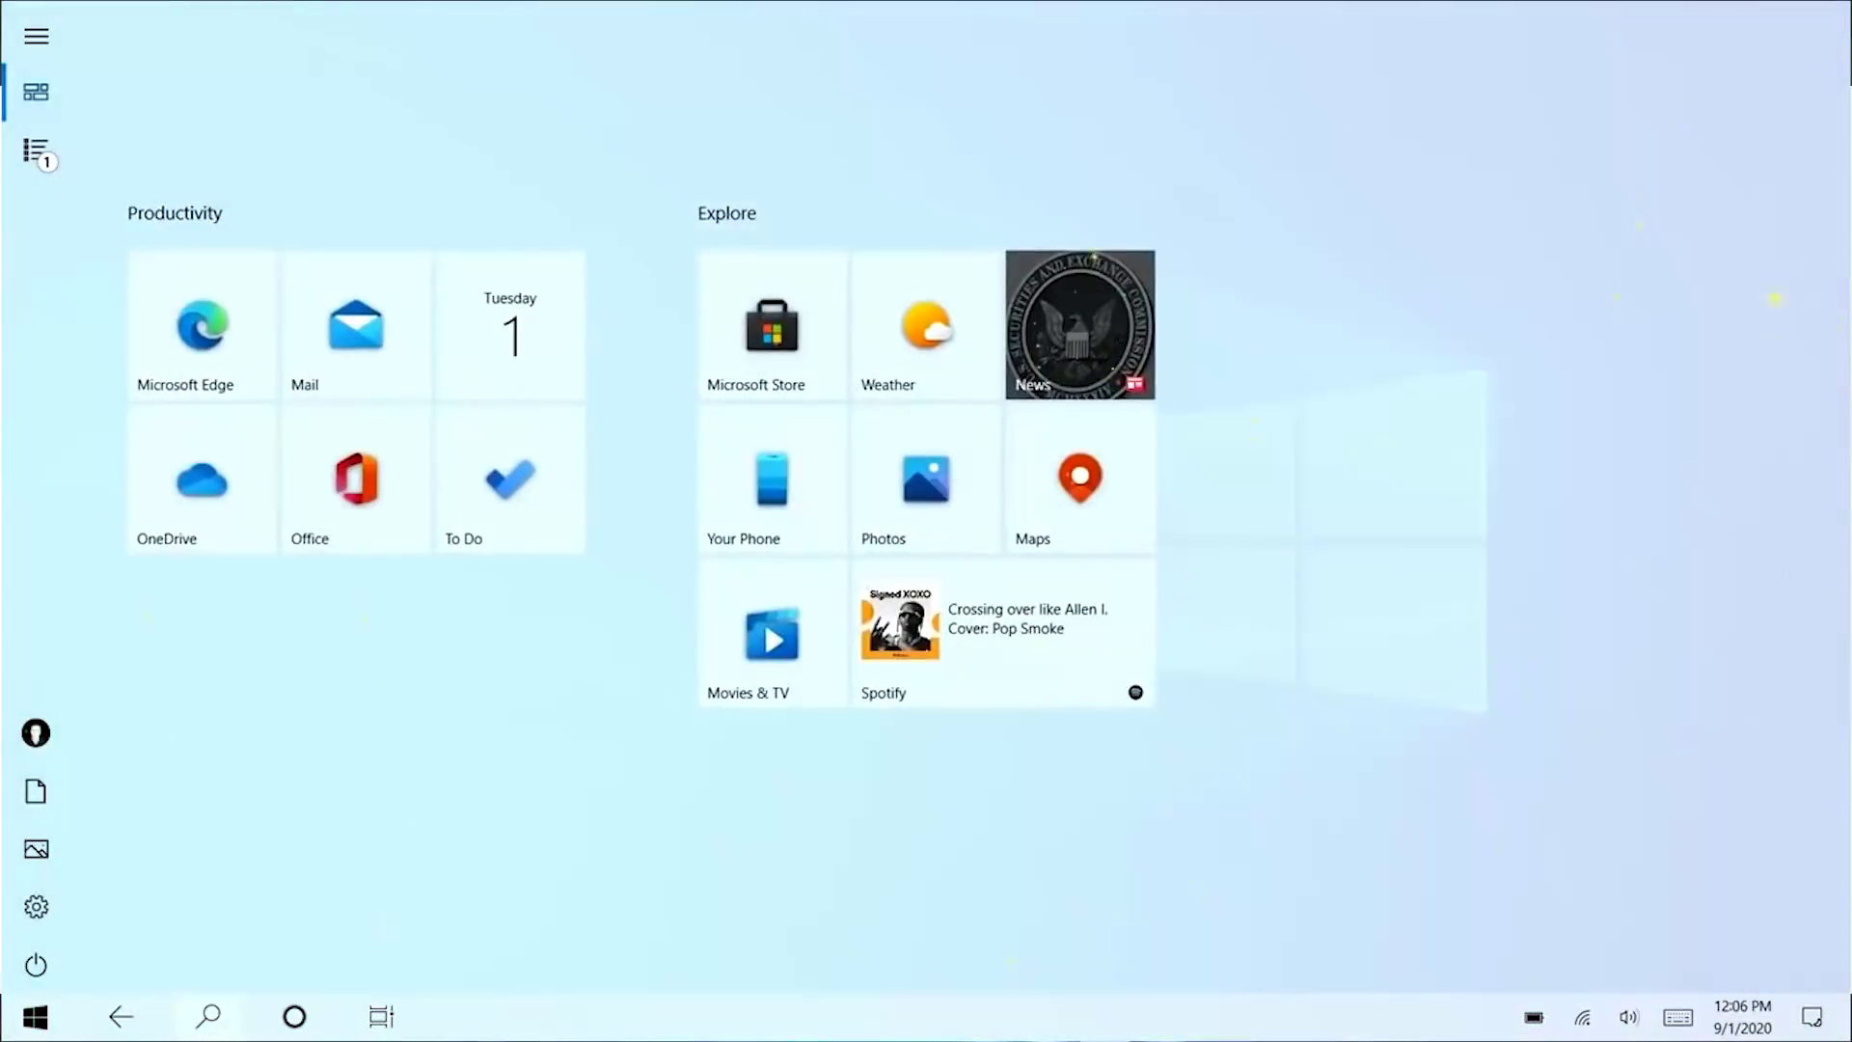
Step: Turn tablet mode back off and collapse the quick actions in the action center
{"action": "key", "text": "super+a"}
{"action": "left_click", "coordinate": [1446, 681]}
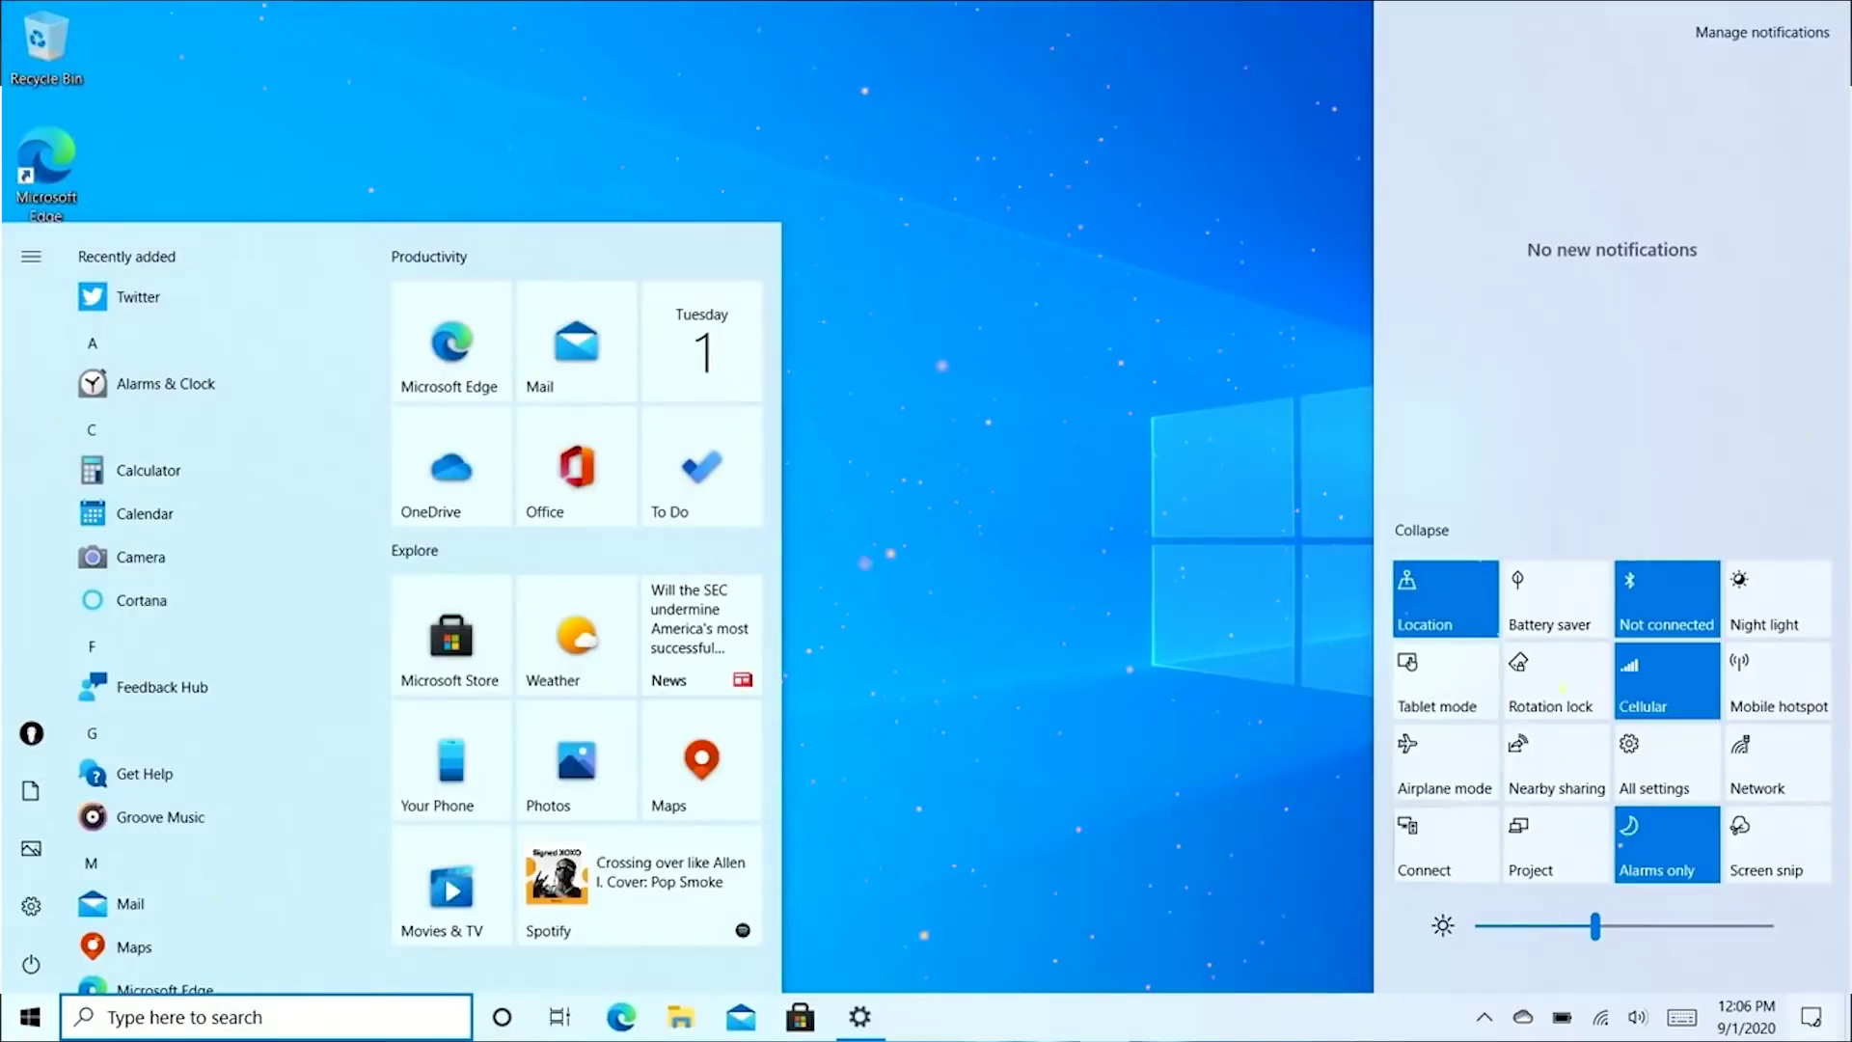
{"action": "left_click", "coordinate": [1421, 531]}
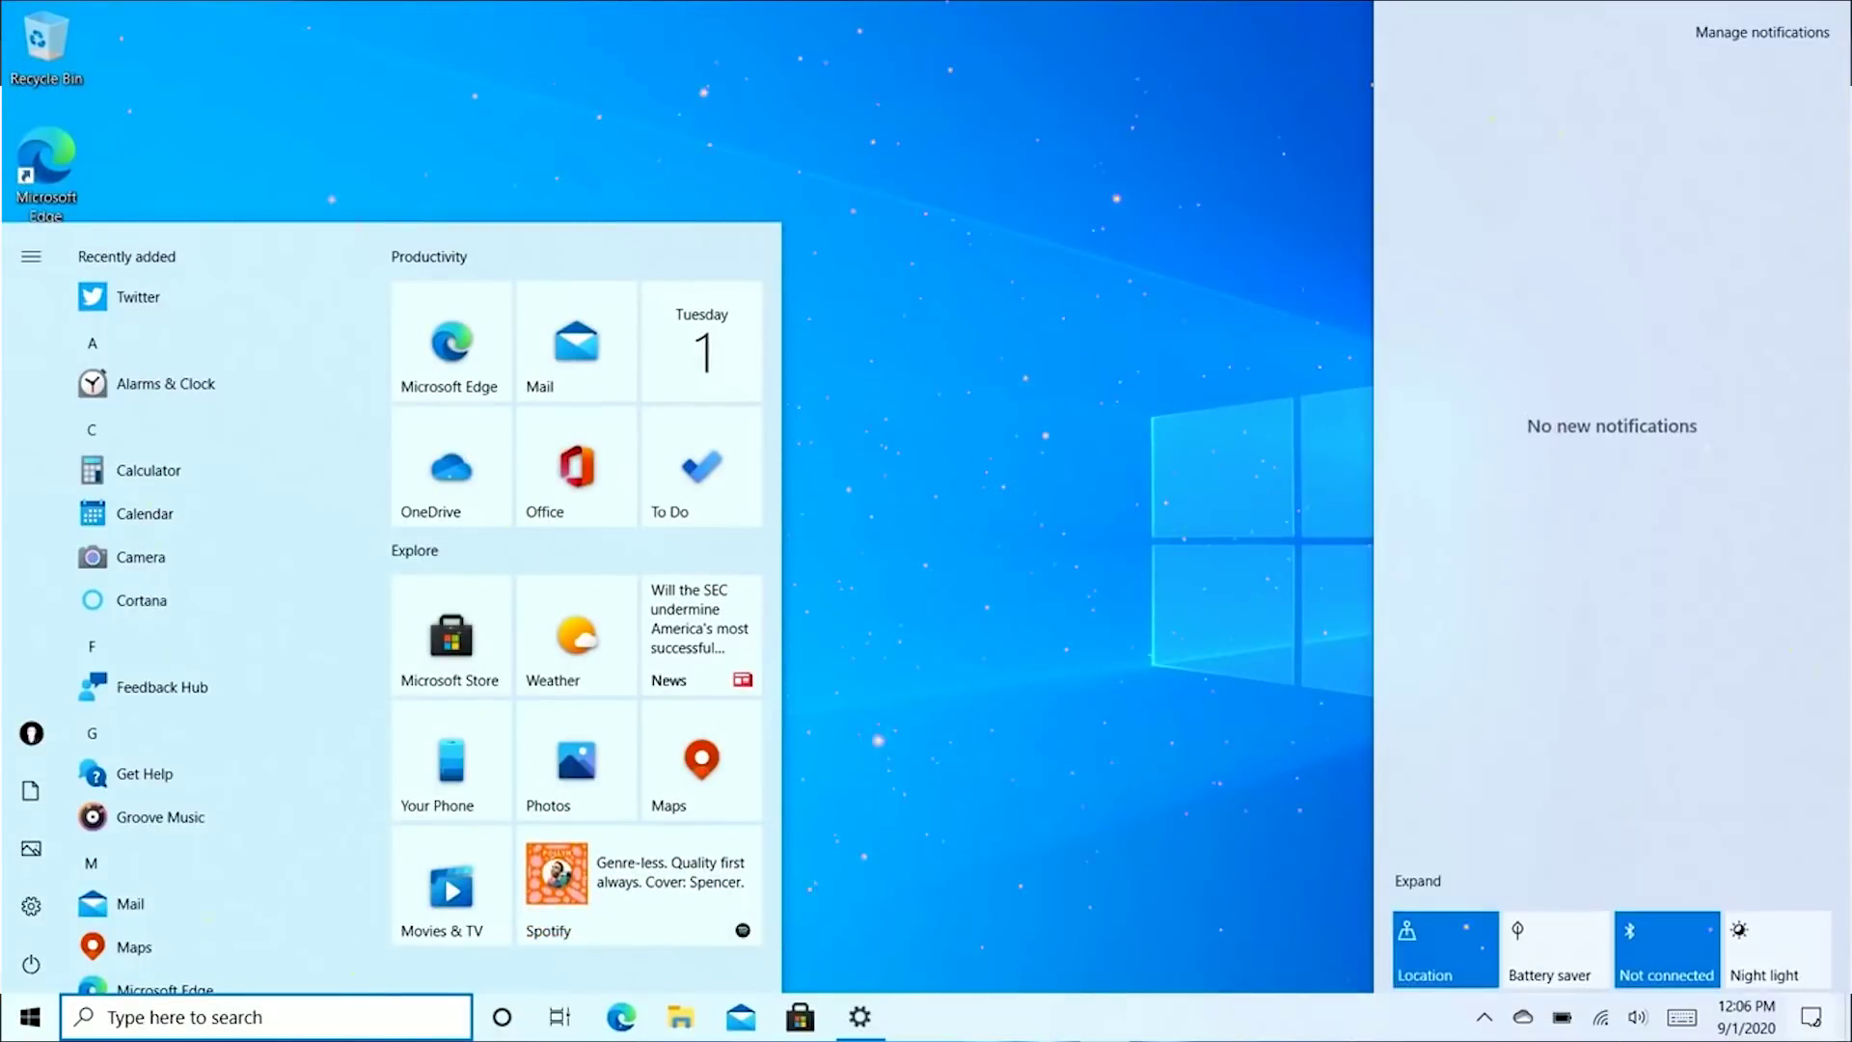
{"action": "left_click", "coordinate": [1077, 521]}
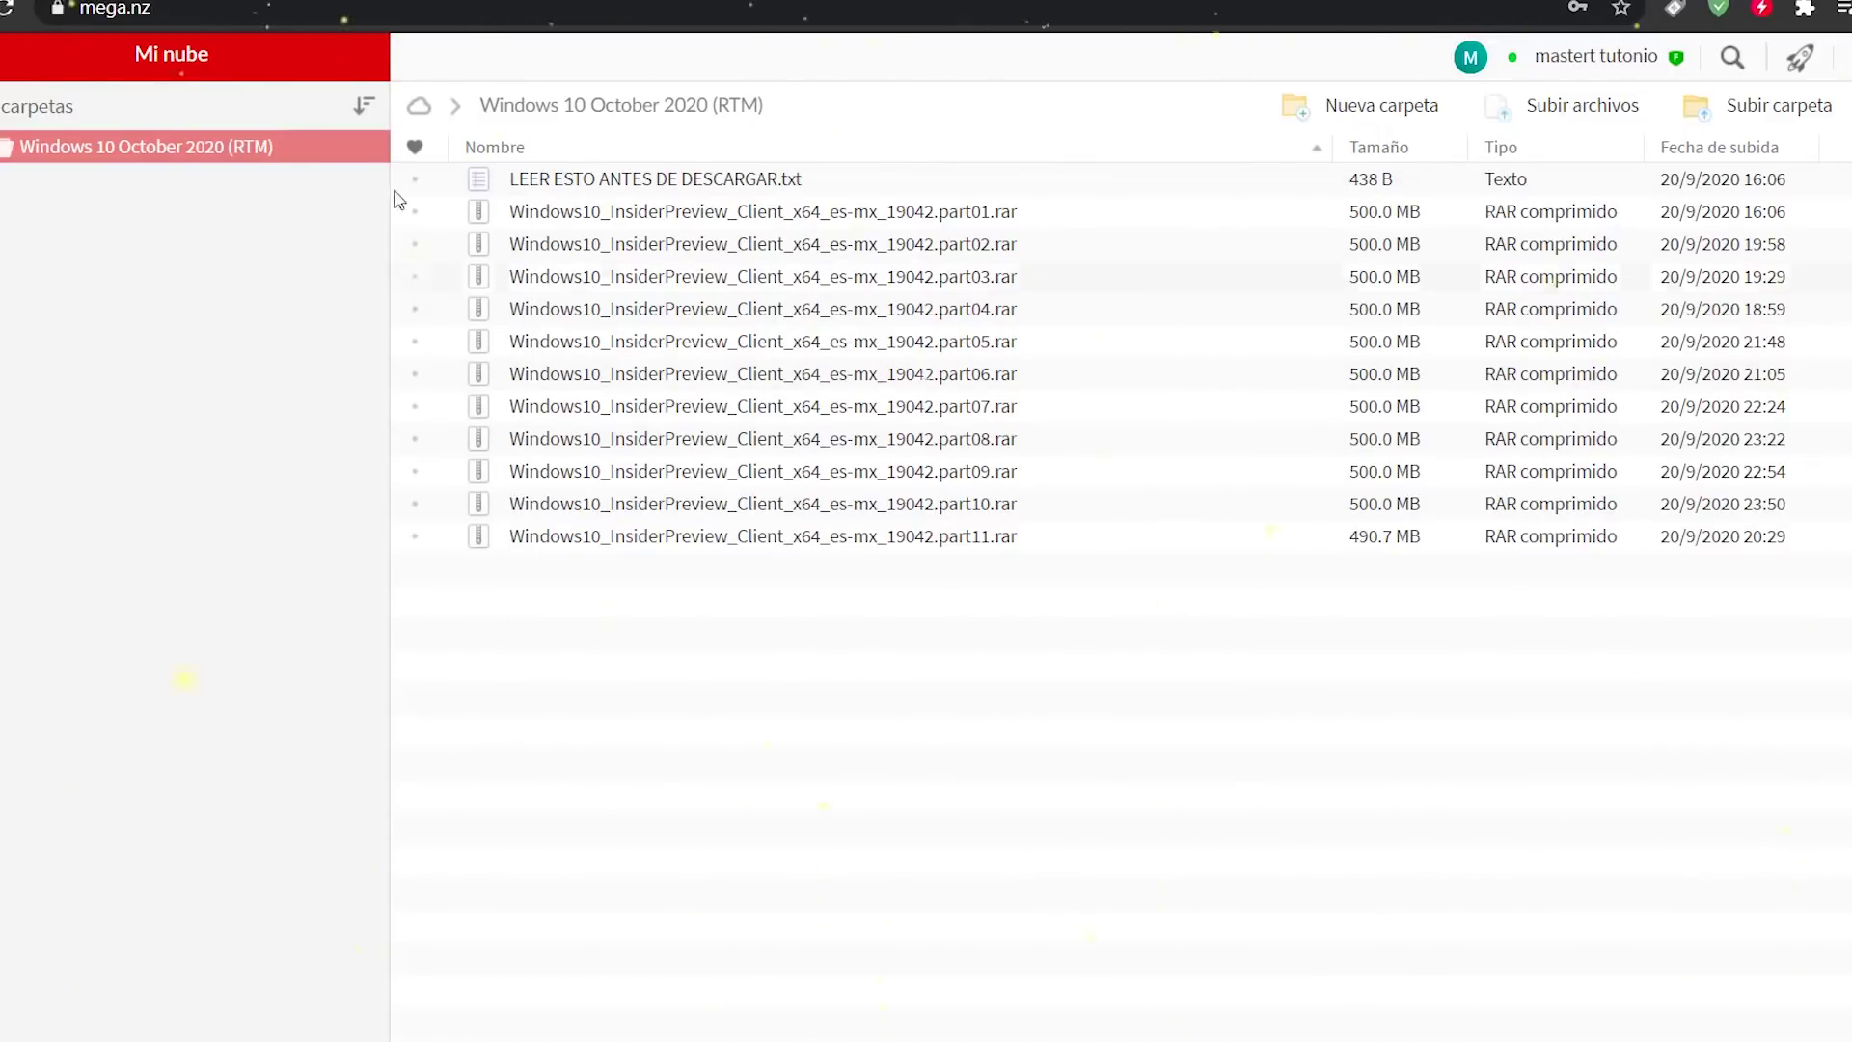
Step: Highlight the RAR parts in the Windows 10 October 2020 (RTM) cloud folder, and select LEER ESTO ANTES DE DESCARGAR.txt
{"action": "left_click_drag", "start_coordinate": [1209, 827], "coordinate": [909, 193]}
{"action": "left_click_drag", "start_coordinate": [1481, 724], "coordinate": [1320, 249]}
{"action": "right_click", "coordinate": [730, 165]}
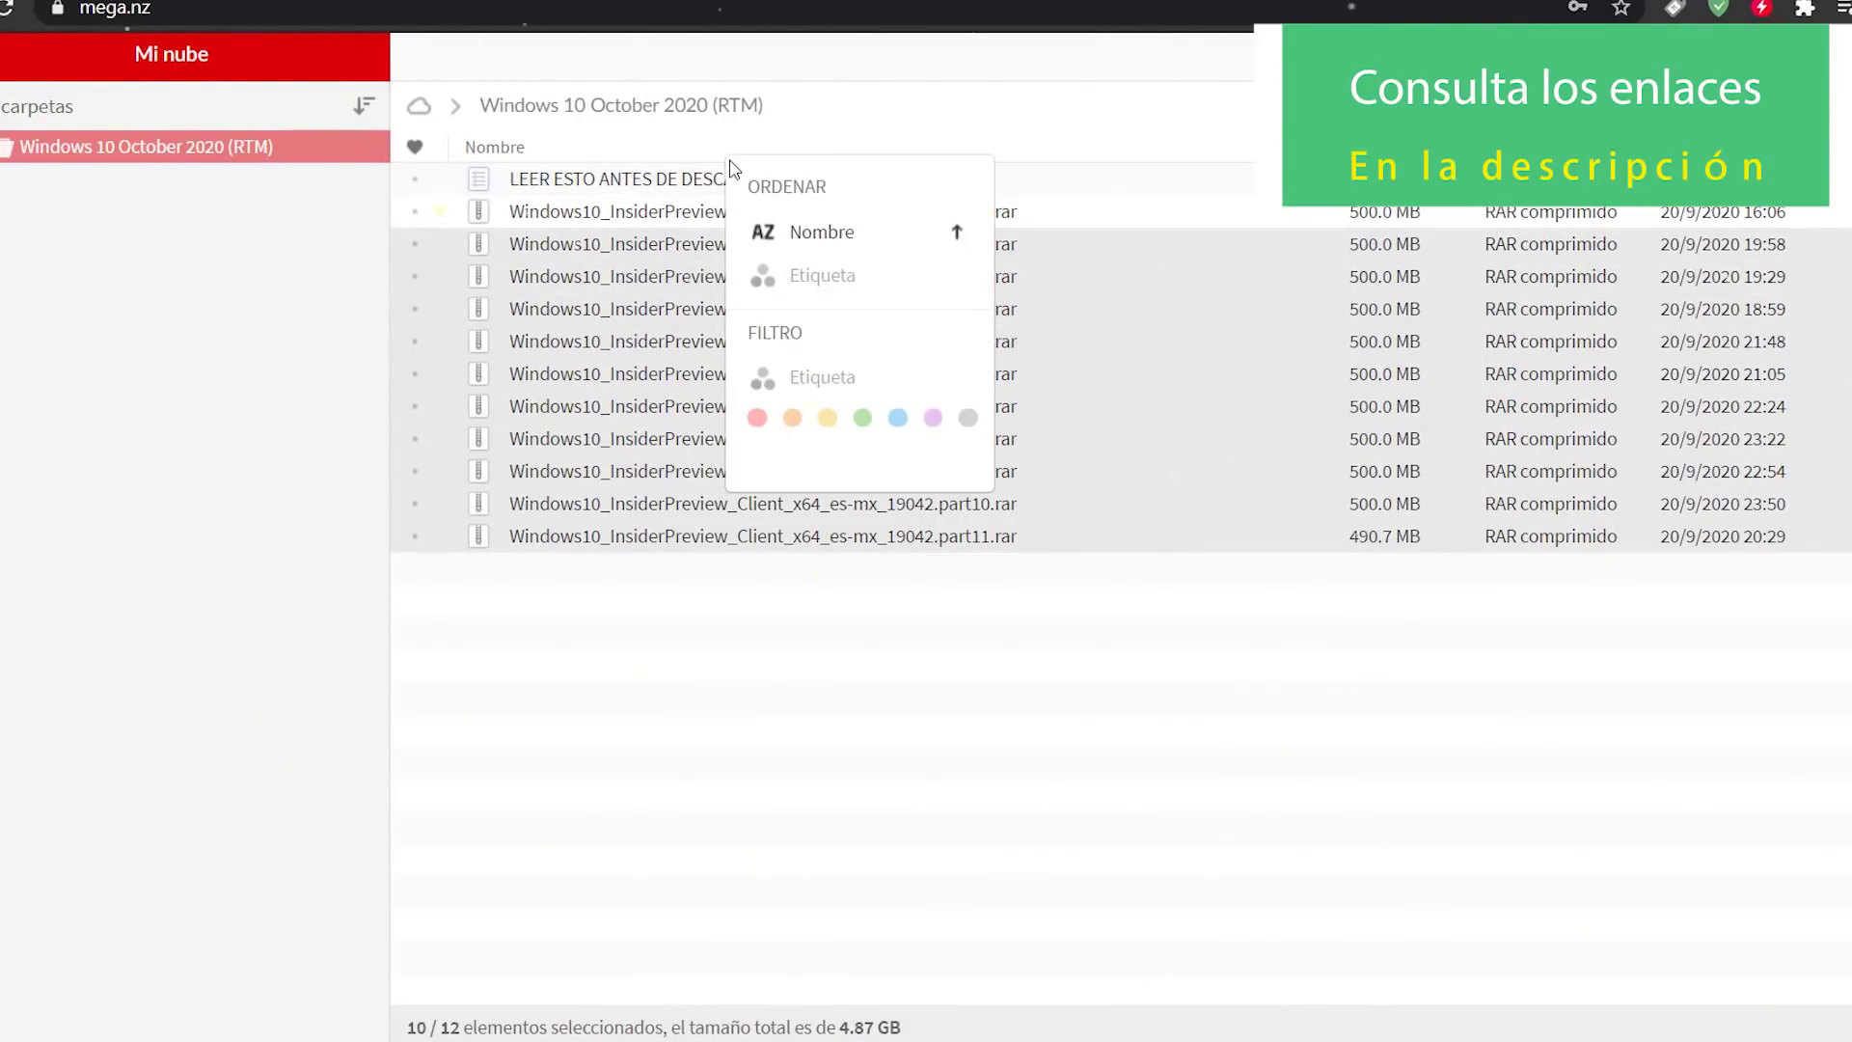
{"action": "left_click", "coordinate": [663, 180]}
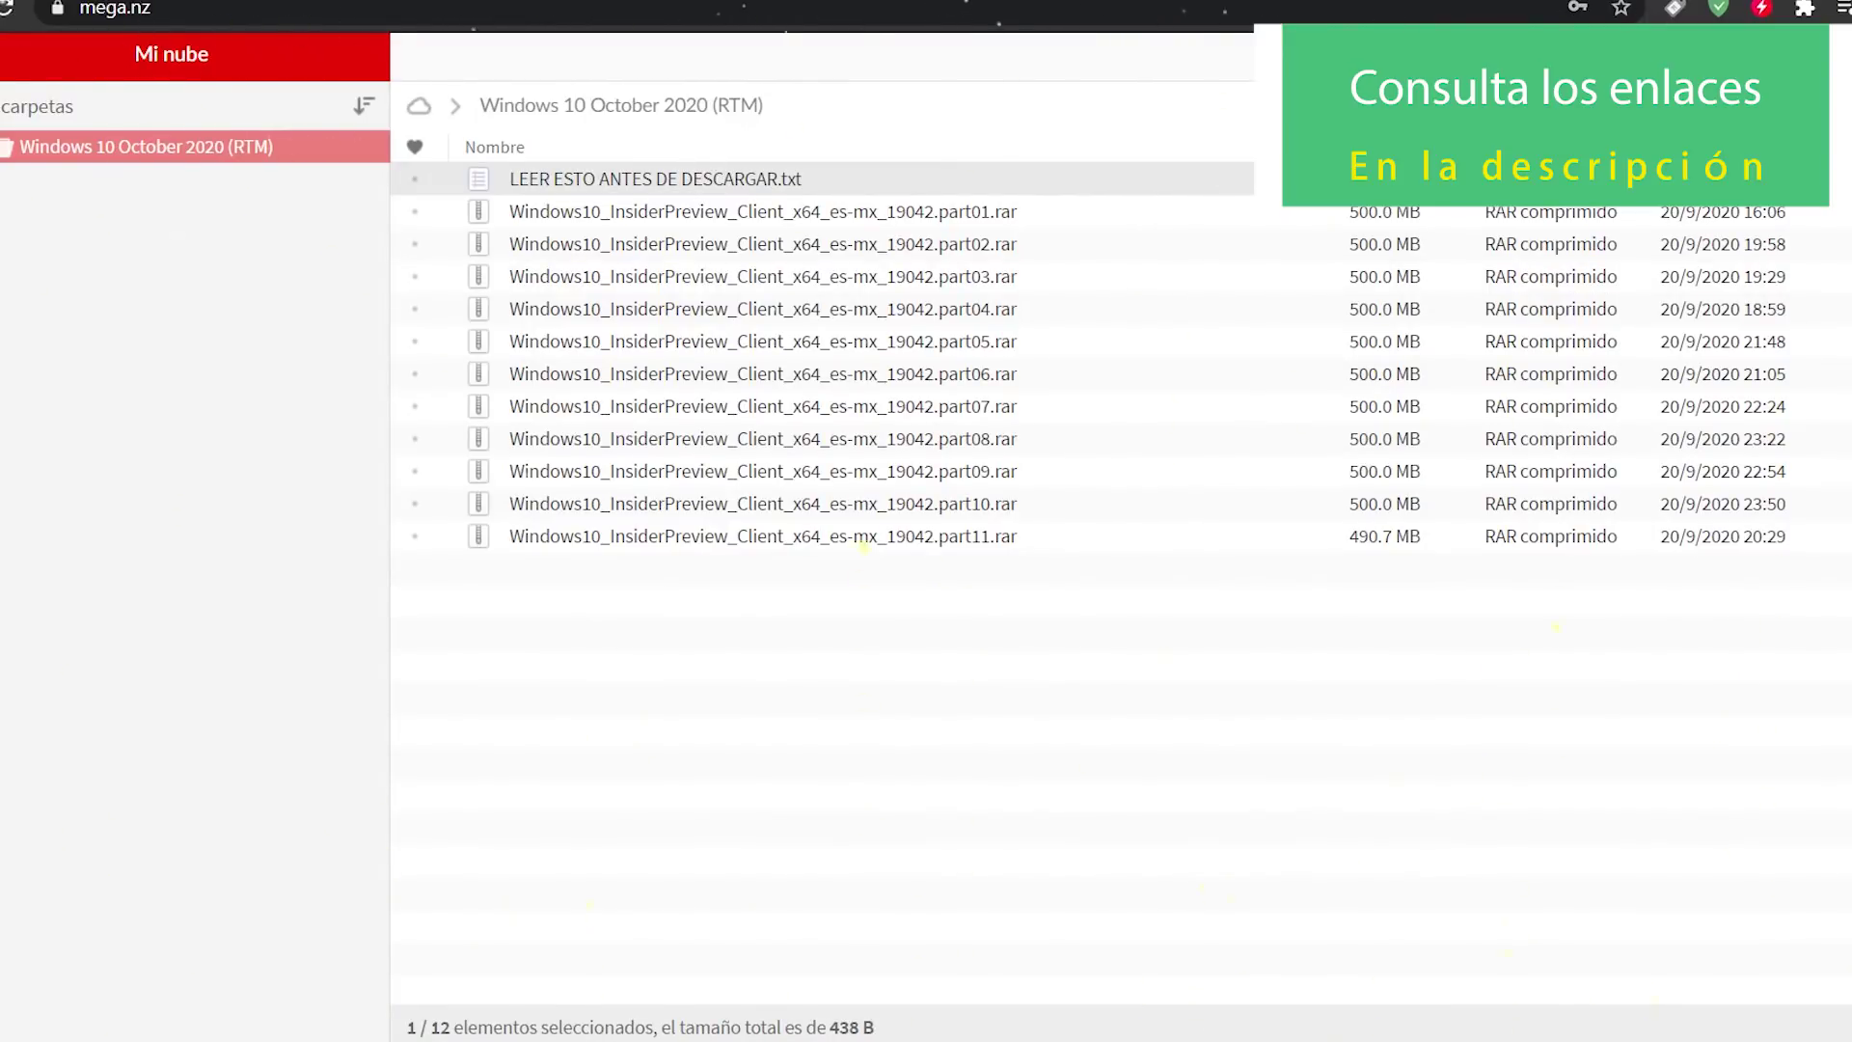
Step: Select all files in the folder, and narrow the selection to the Windows10_InsiderPreview_Client_x64_es-mx_19042 RAR parts
{"action": "left_click_drag", "start_coordinate": [1135, 687], "coordinate": [474, 191]}
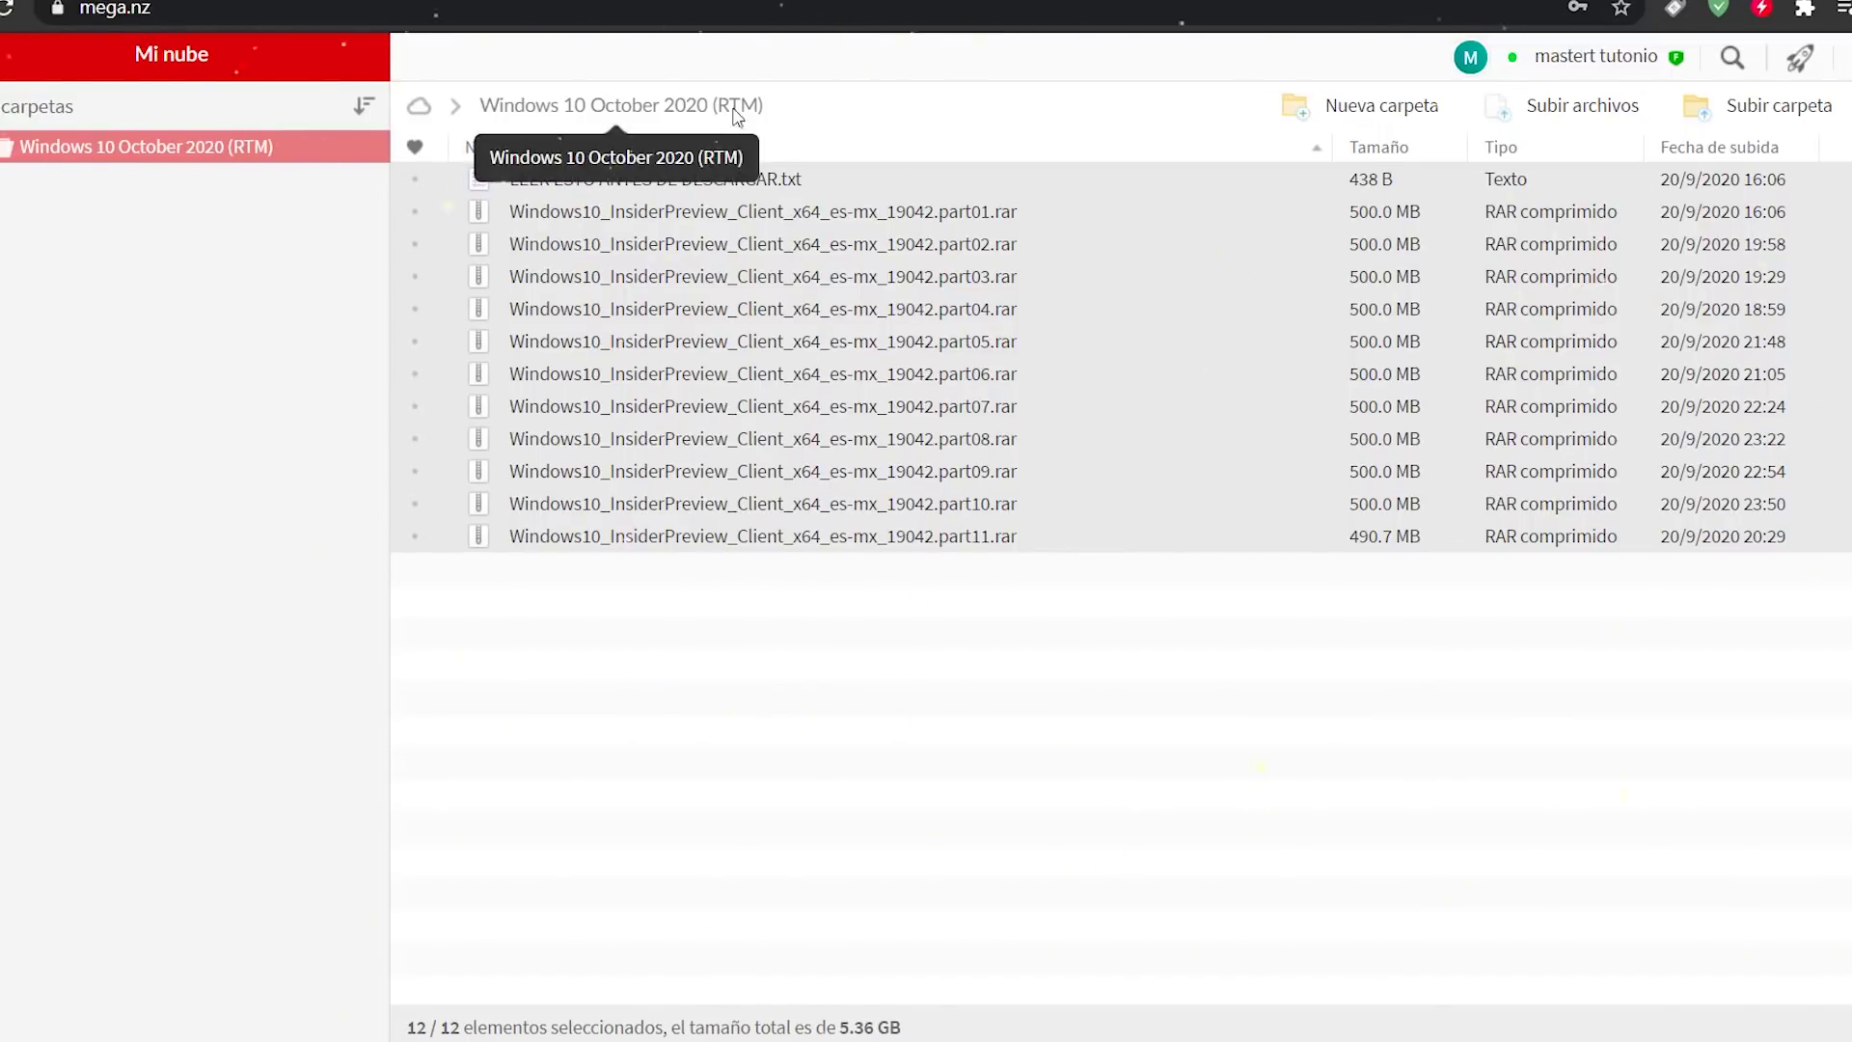
{"action": "left_click_drag", "start_coordinate": [884, 608], "coordinate": [828, 220]}
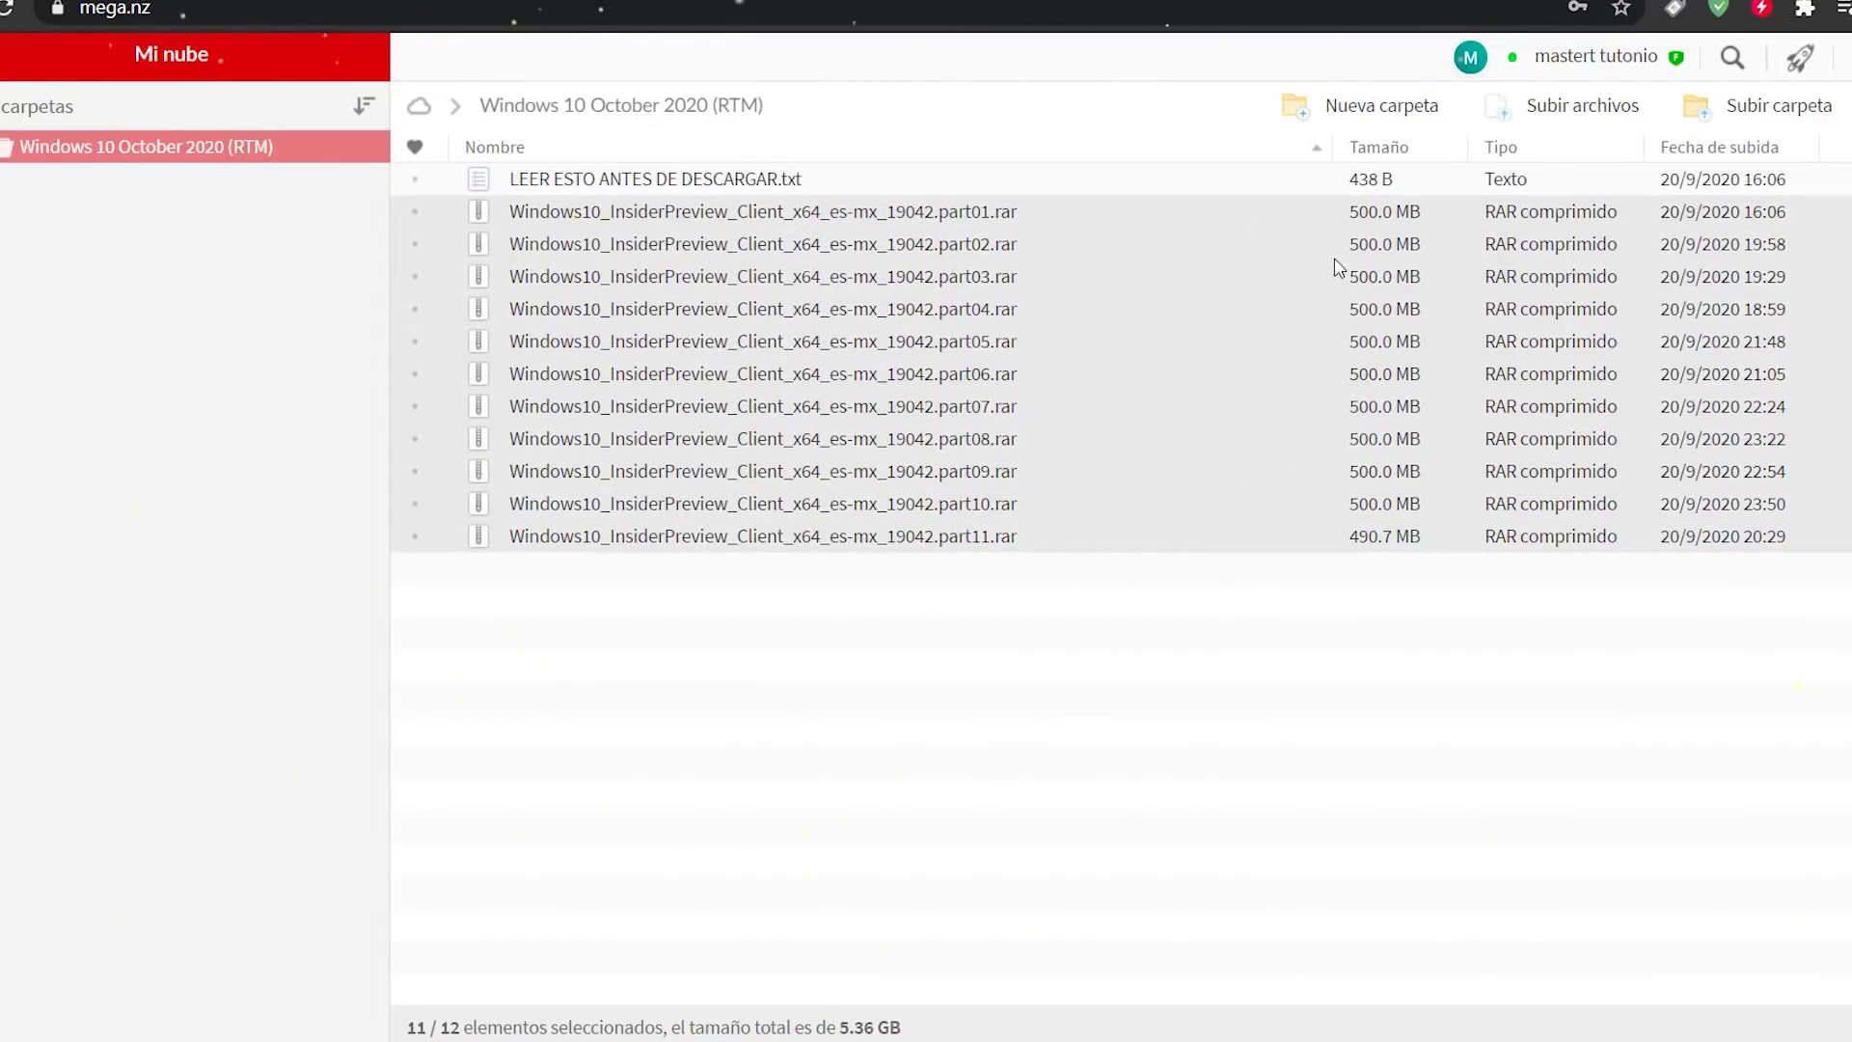
{"action": "left_click_drag", "start_coordinate": [1366, 236], "coordinate": [1460, 717]}
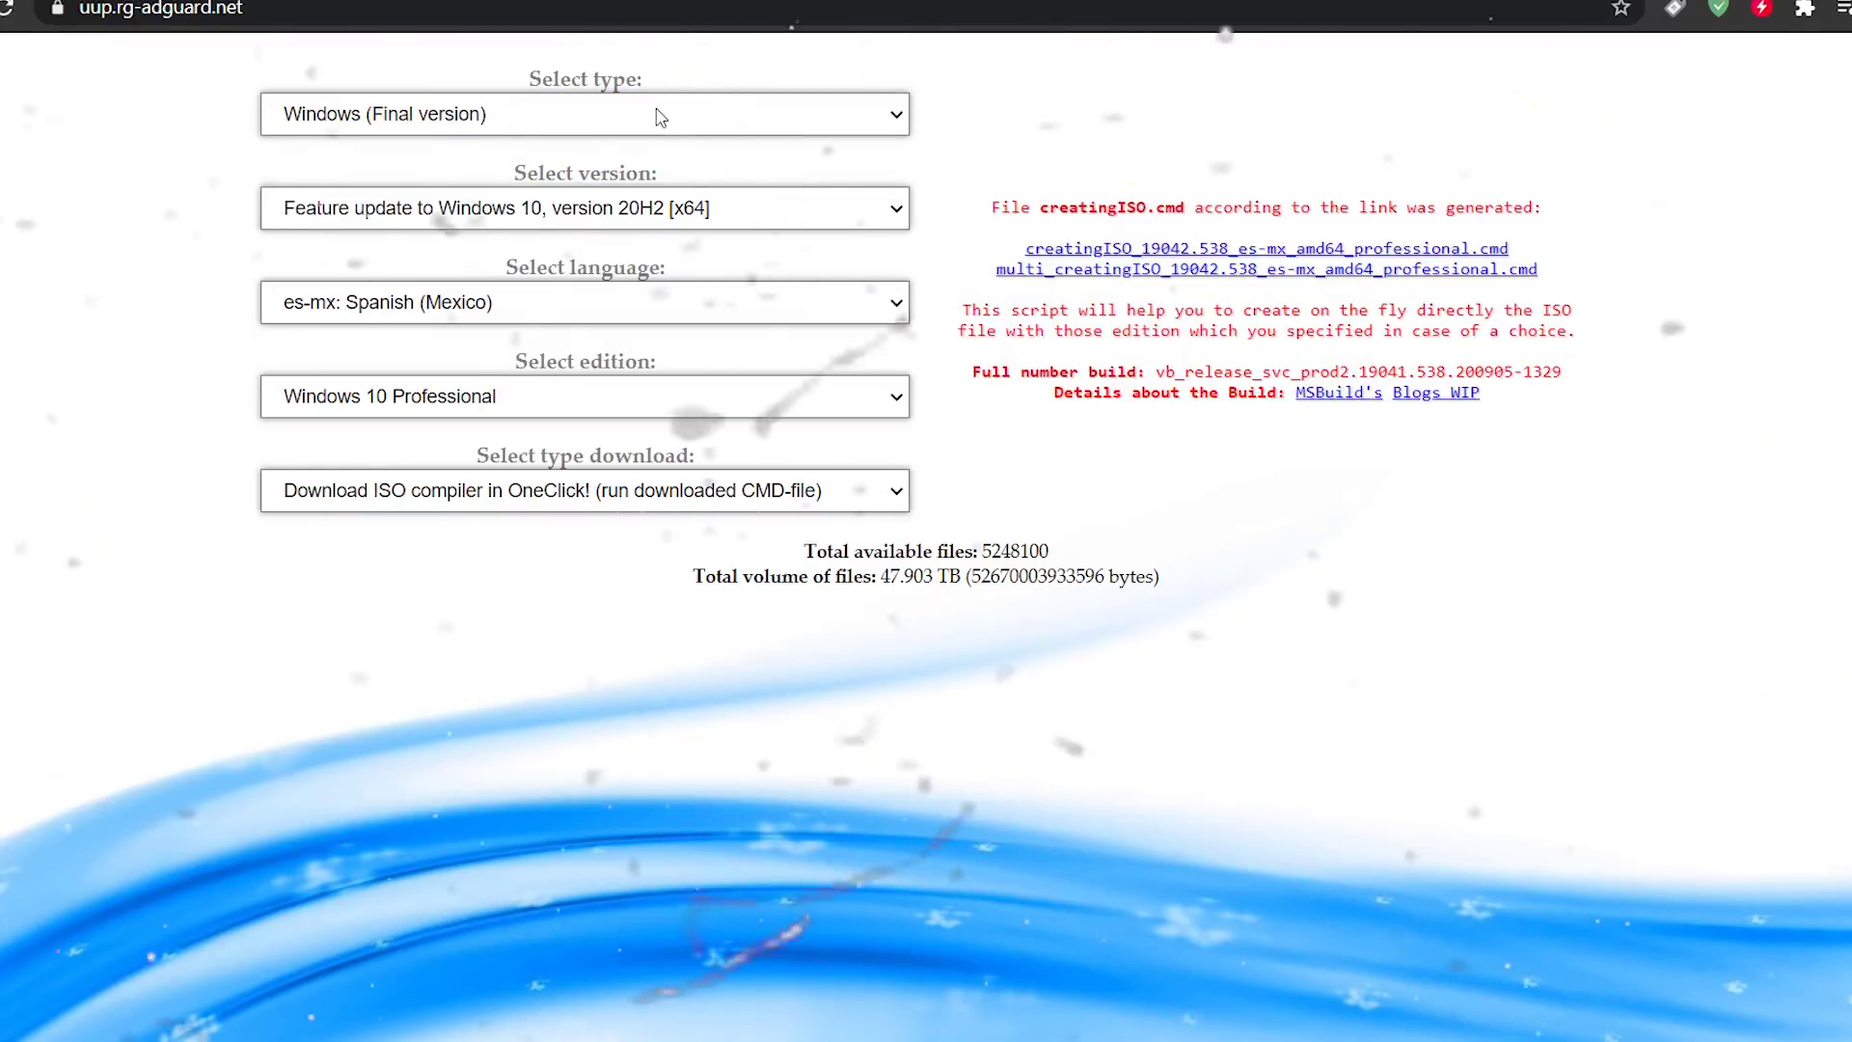
Step: Choose Windows (Final version) as the type and review the version list, keeping Feature update to Windows 10, version 20H2 [x64]
{"action": "left_click", "coordinate": [619, 127]}
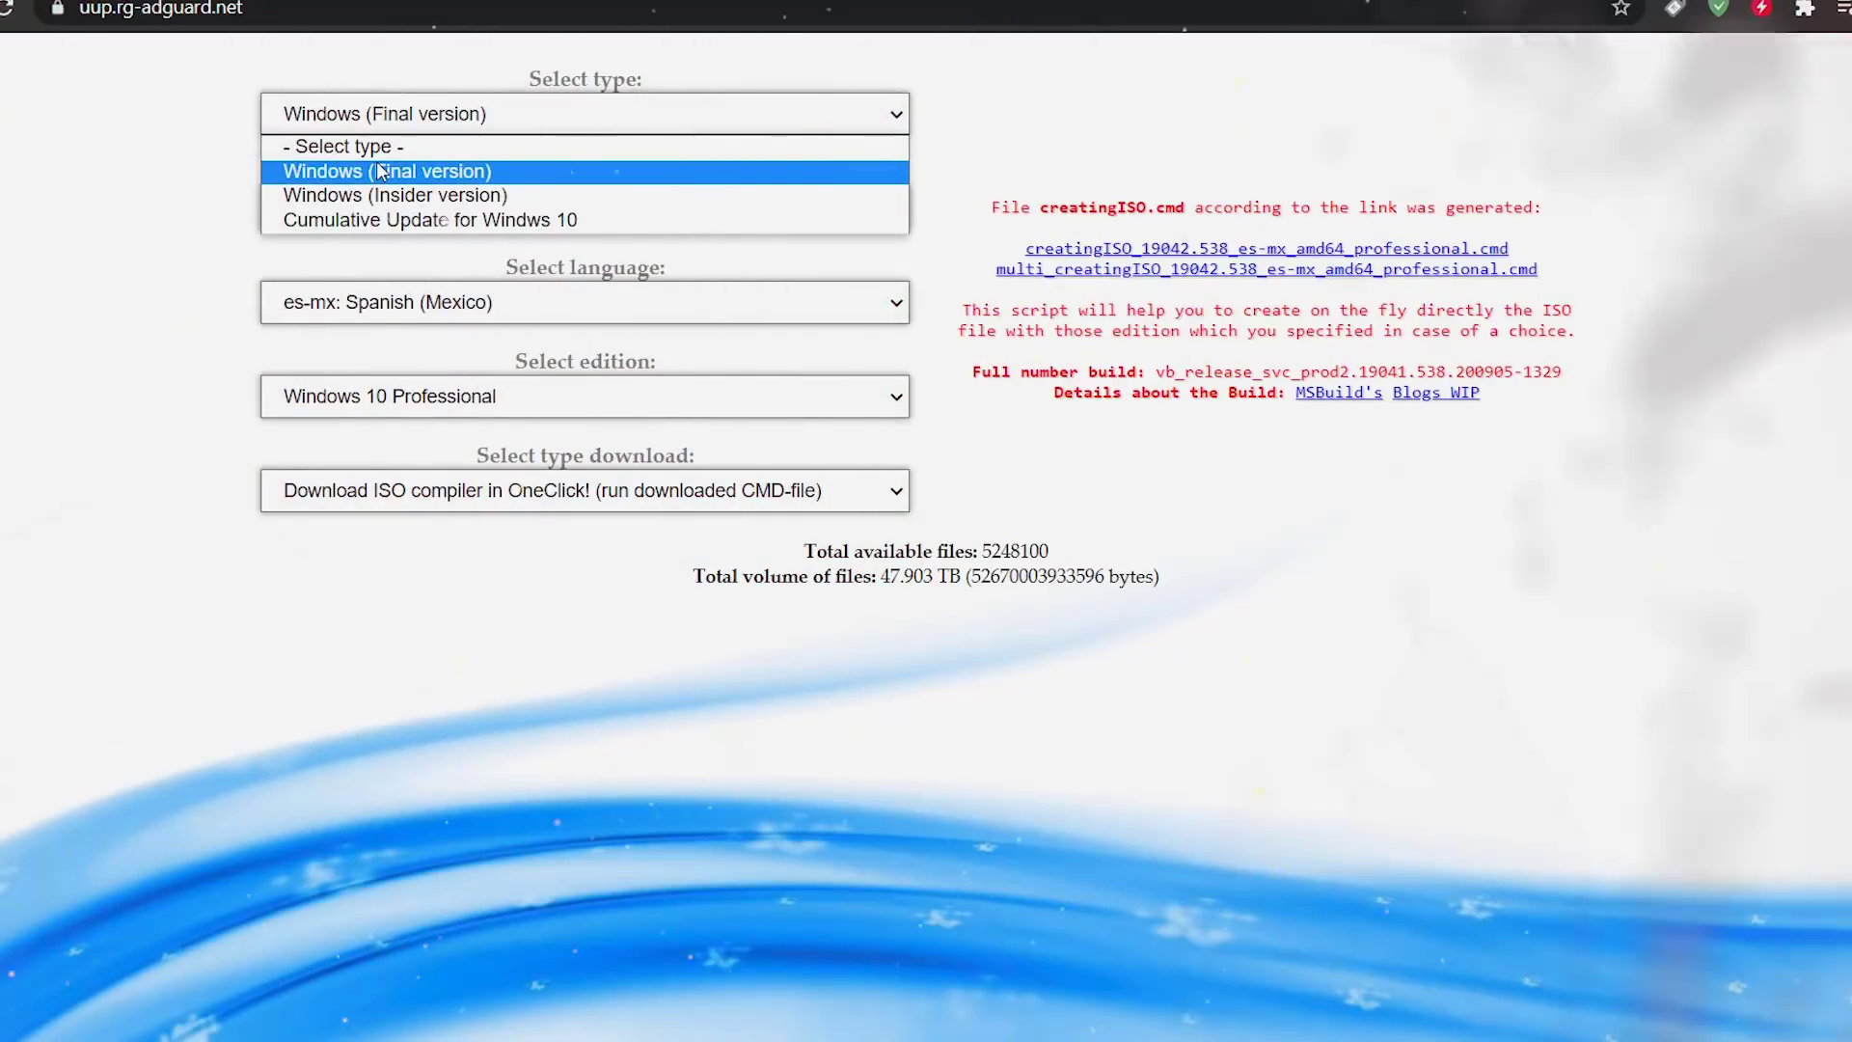
{"action": "left_click", "coordinate": [371, 170]}
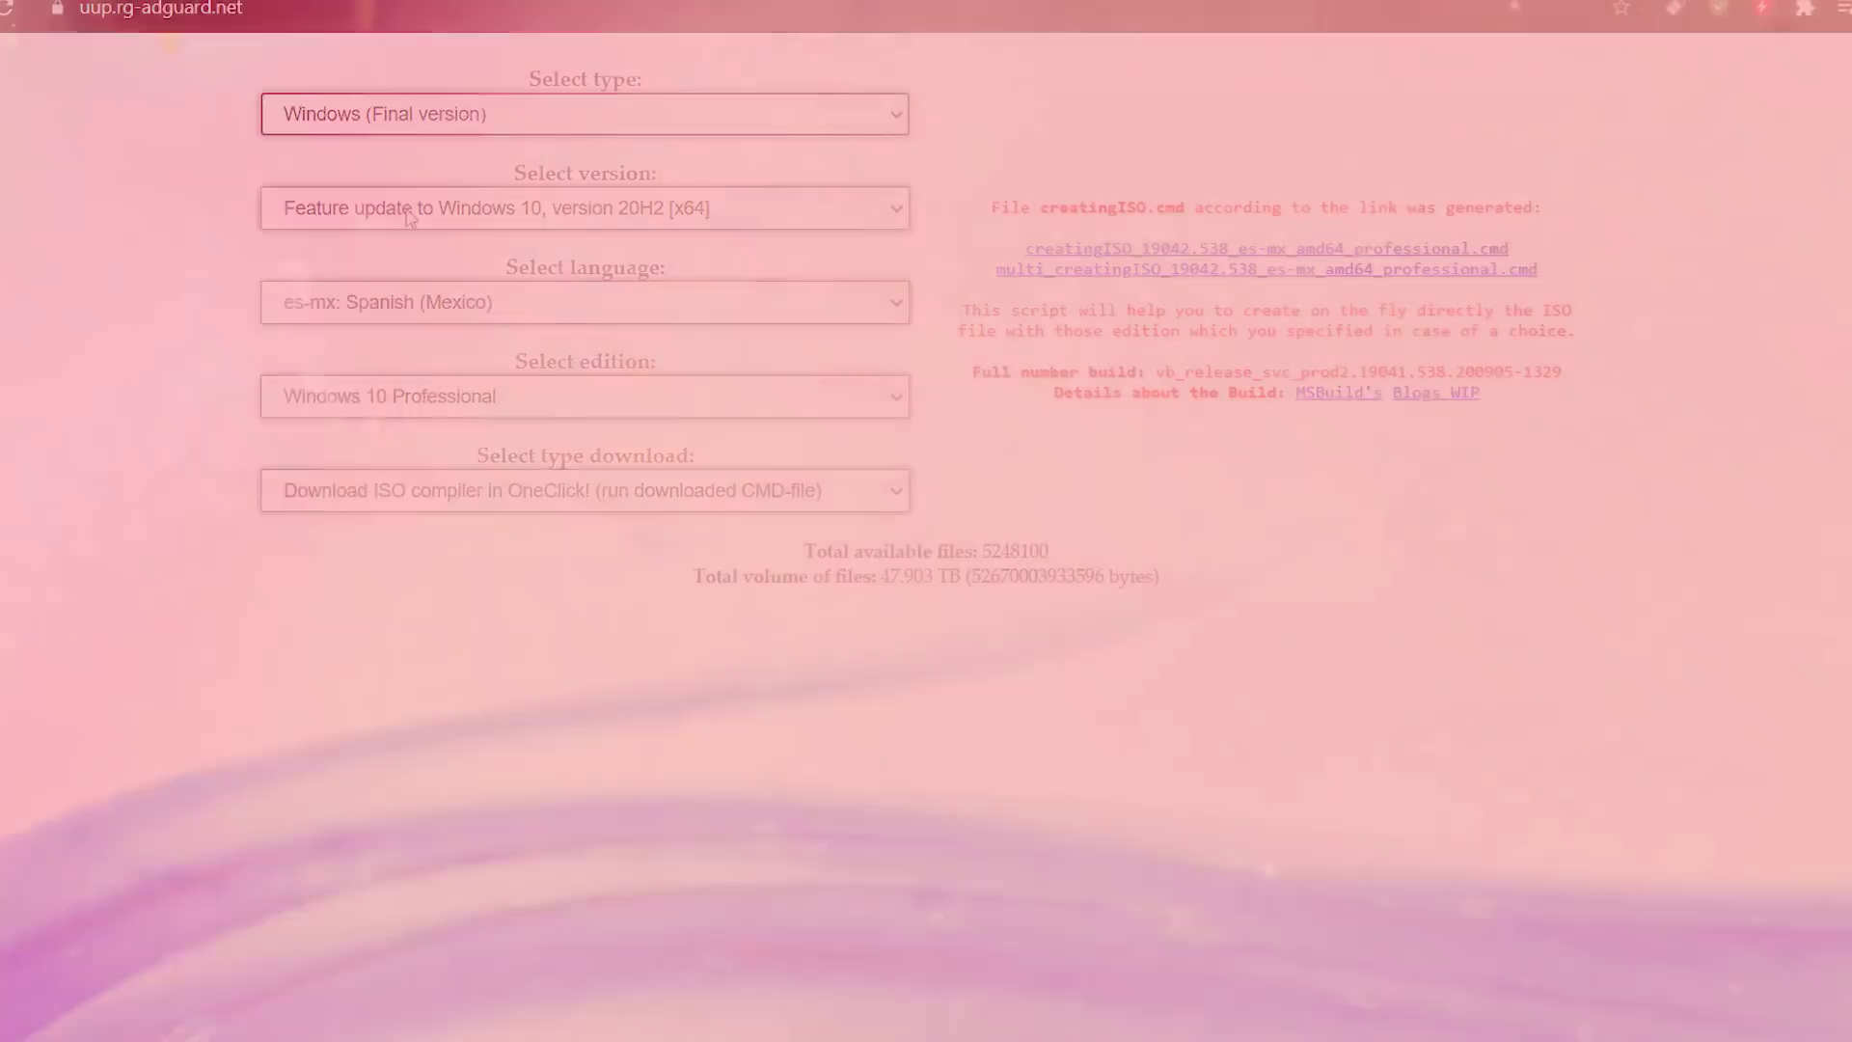
{"action": "left_click", "coordinate": [409, 210]}
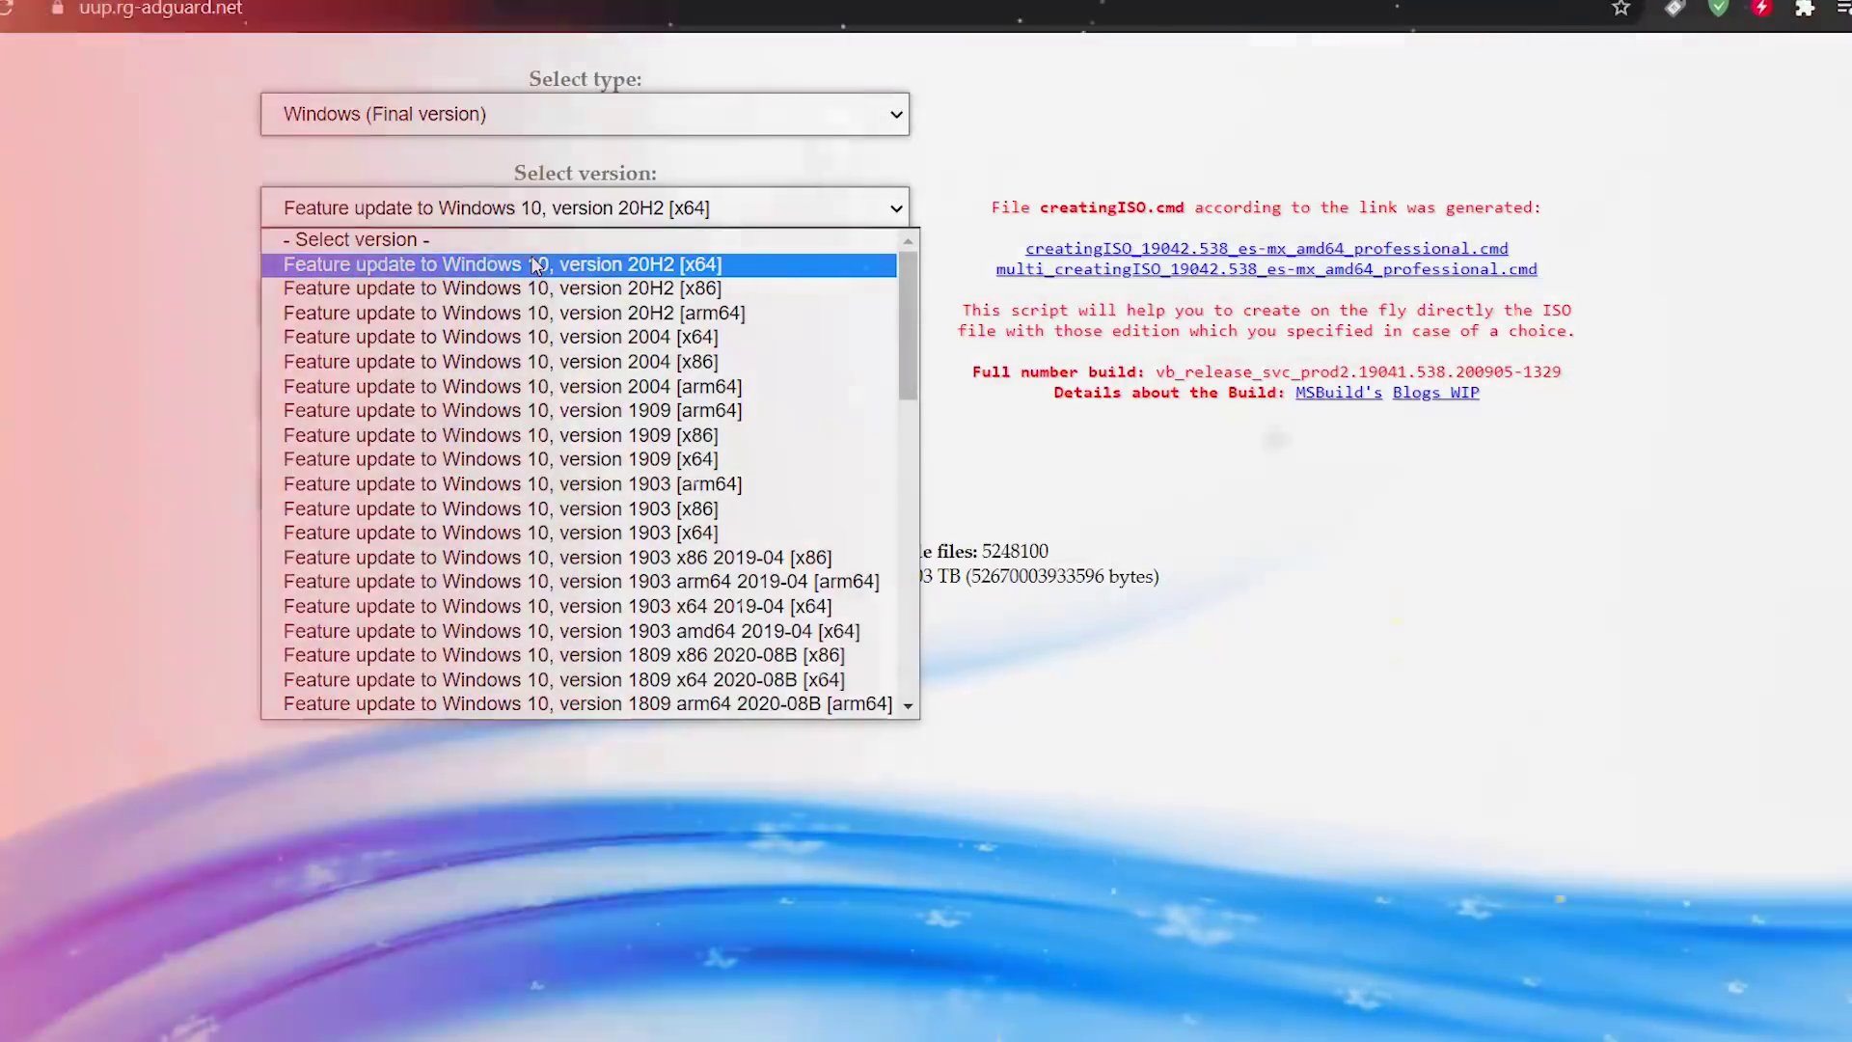
{"action": "scroll", "coordinate": [600, 399], "scroll_direction": "down", "scroll_amount": 10}
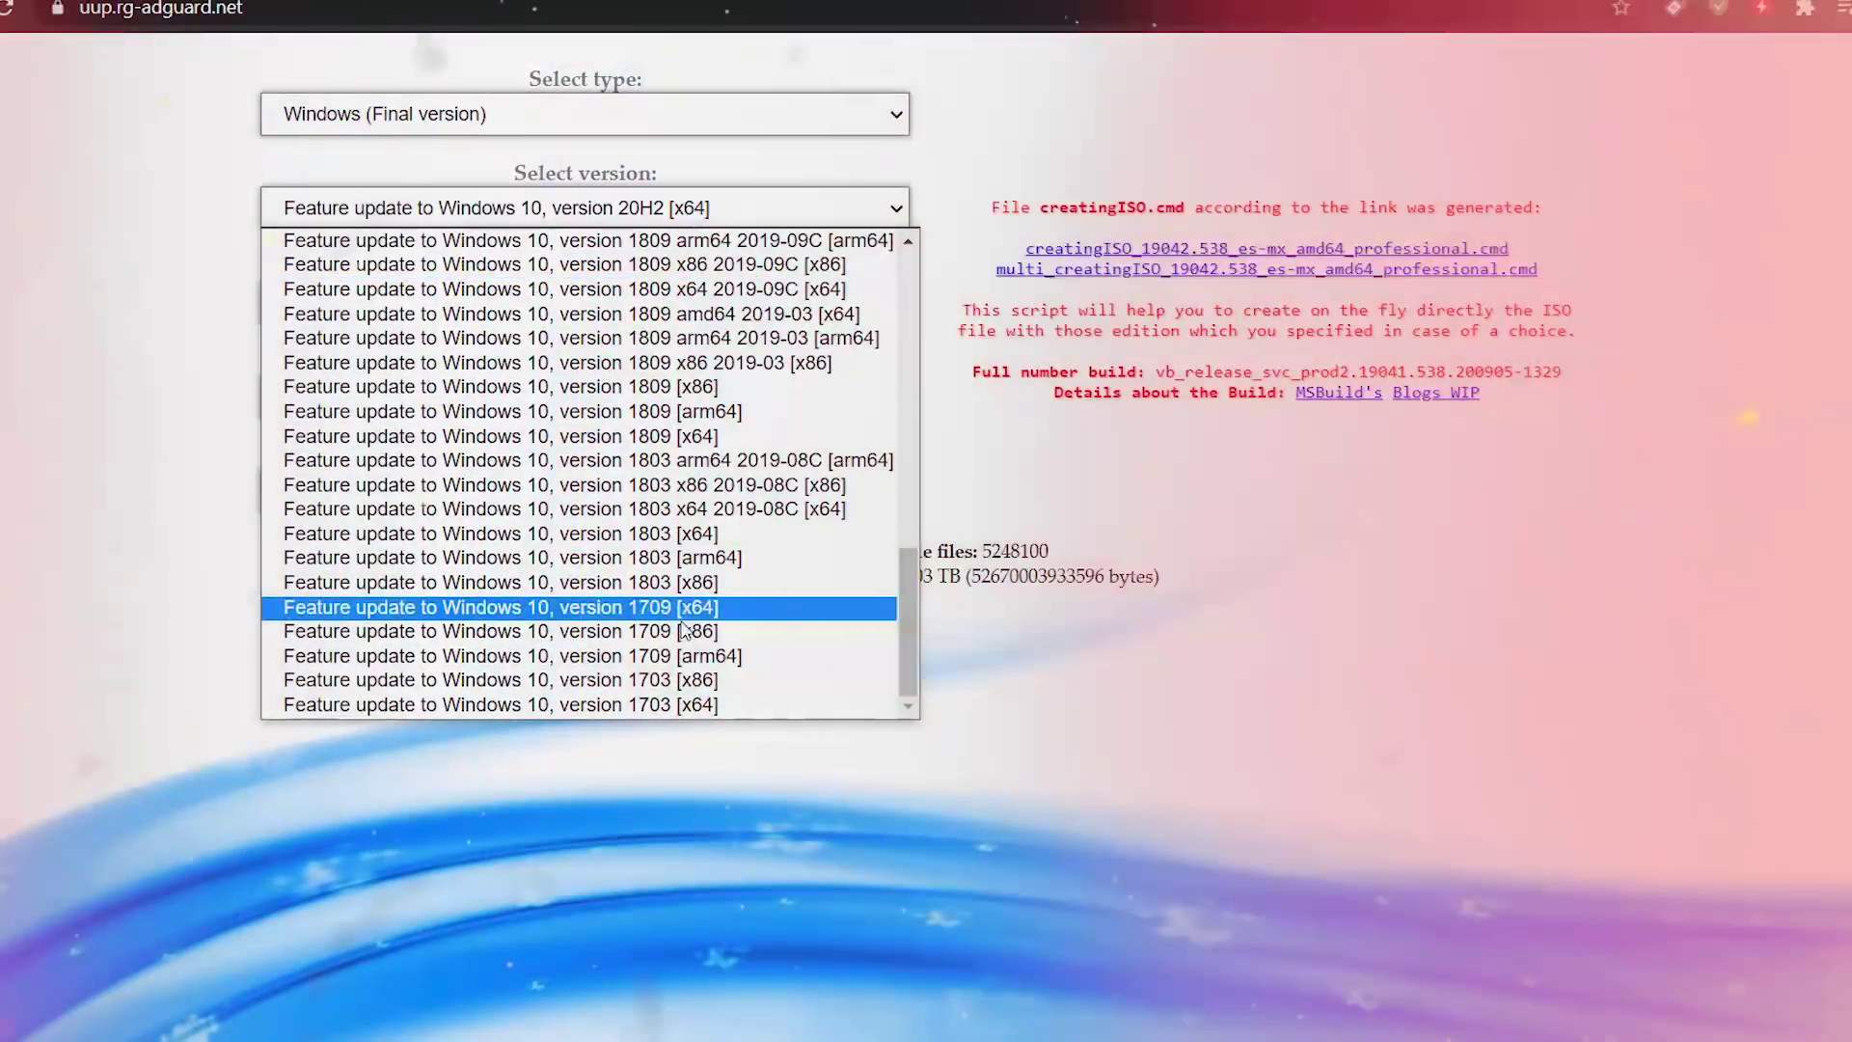
{"action": "scroll", "coordinate": [723, 531], "scroll_direction": "up", "scroll_amount": 10}
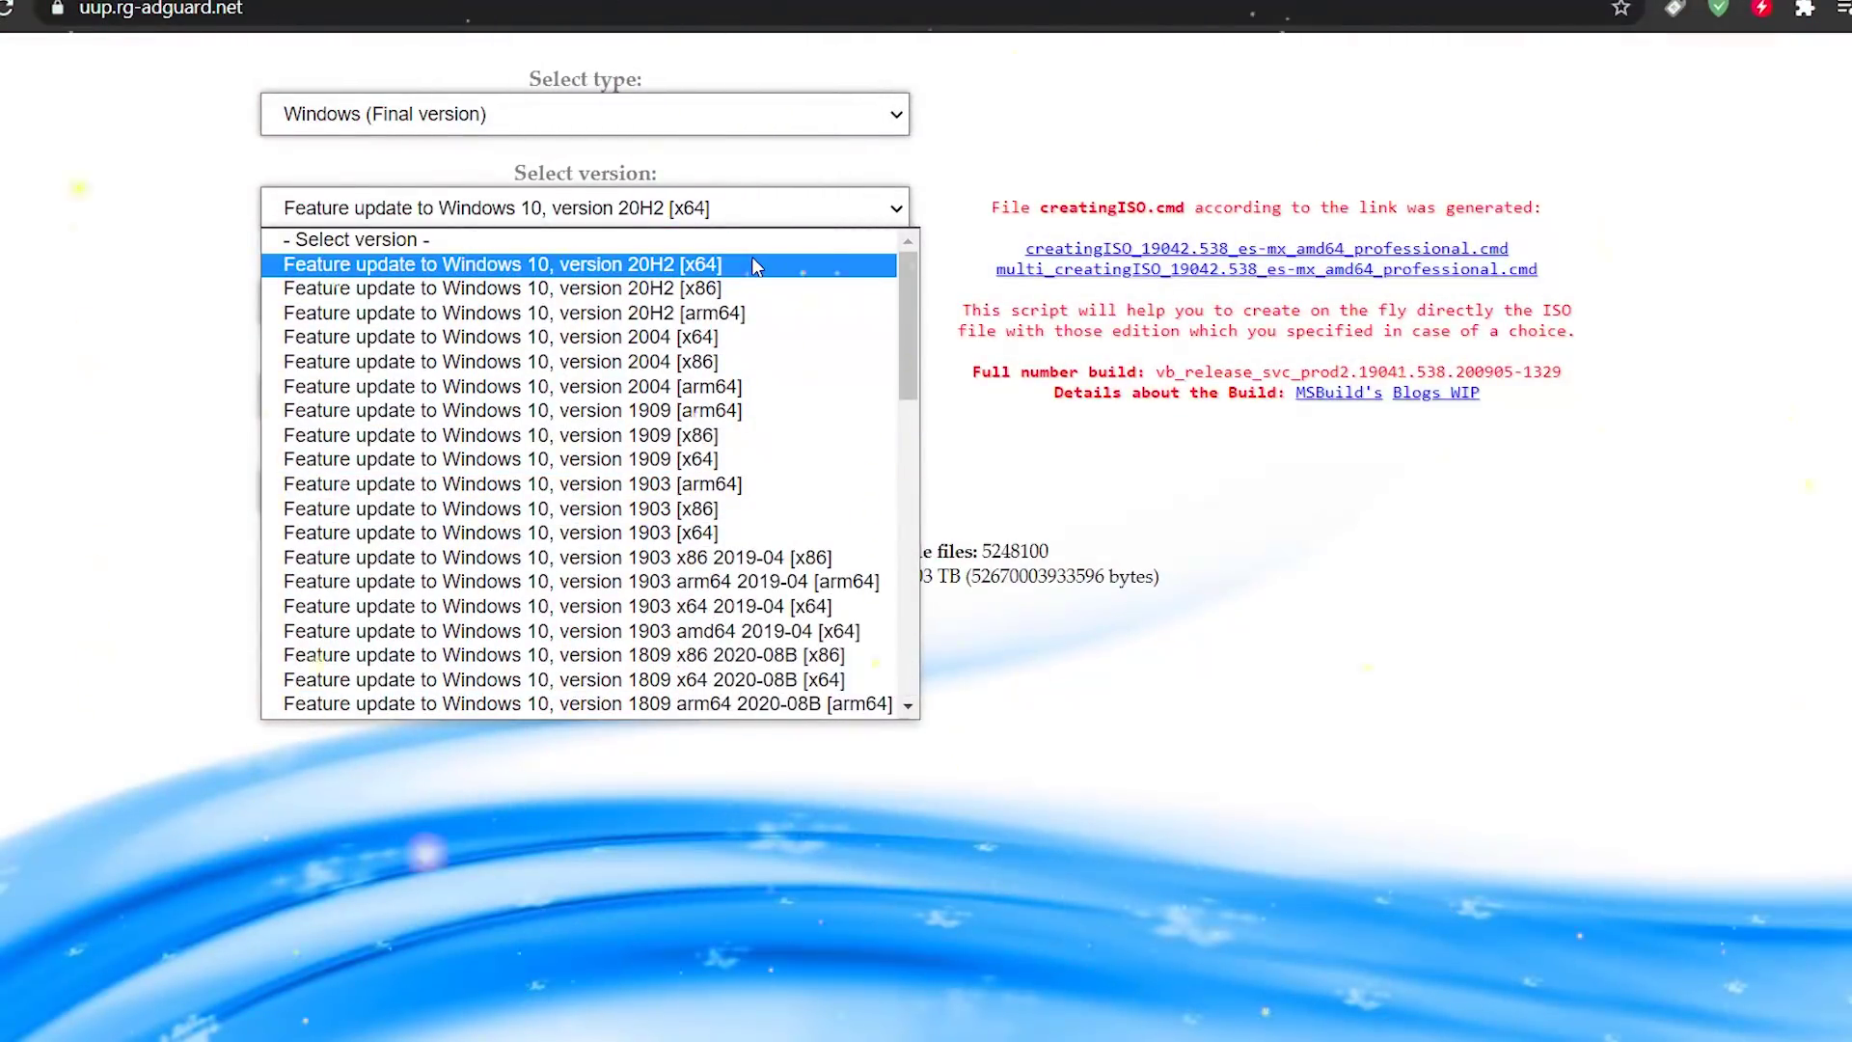
{"action": "left_click", "coordinate": [753, 264]}
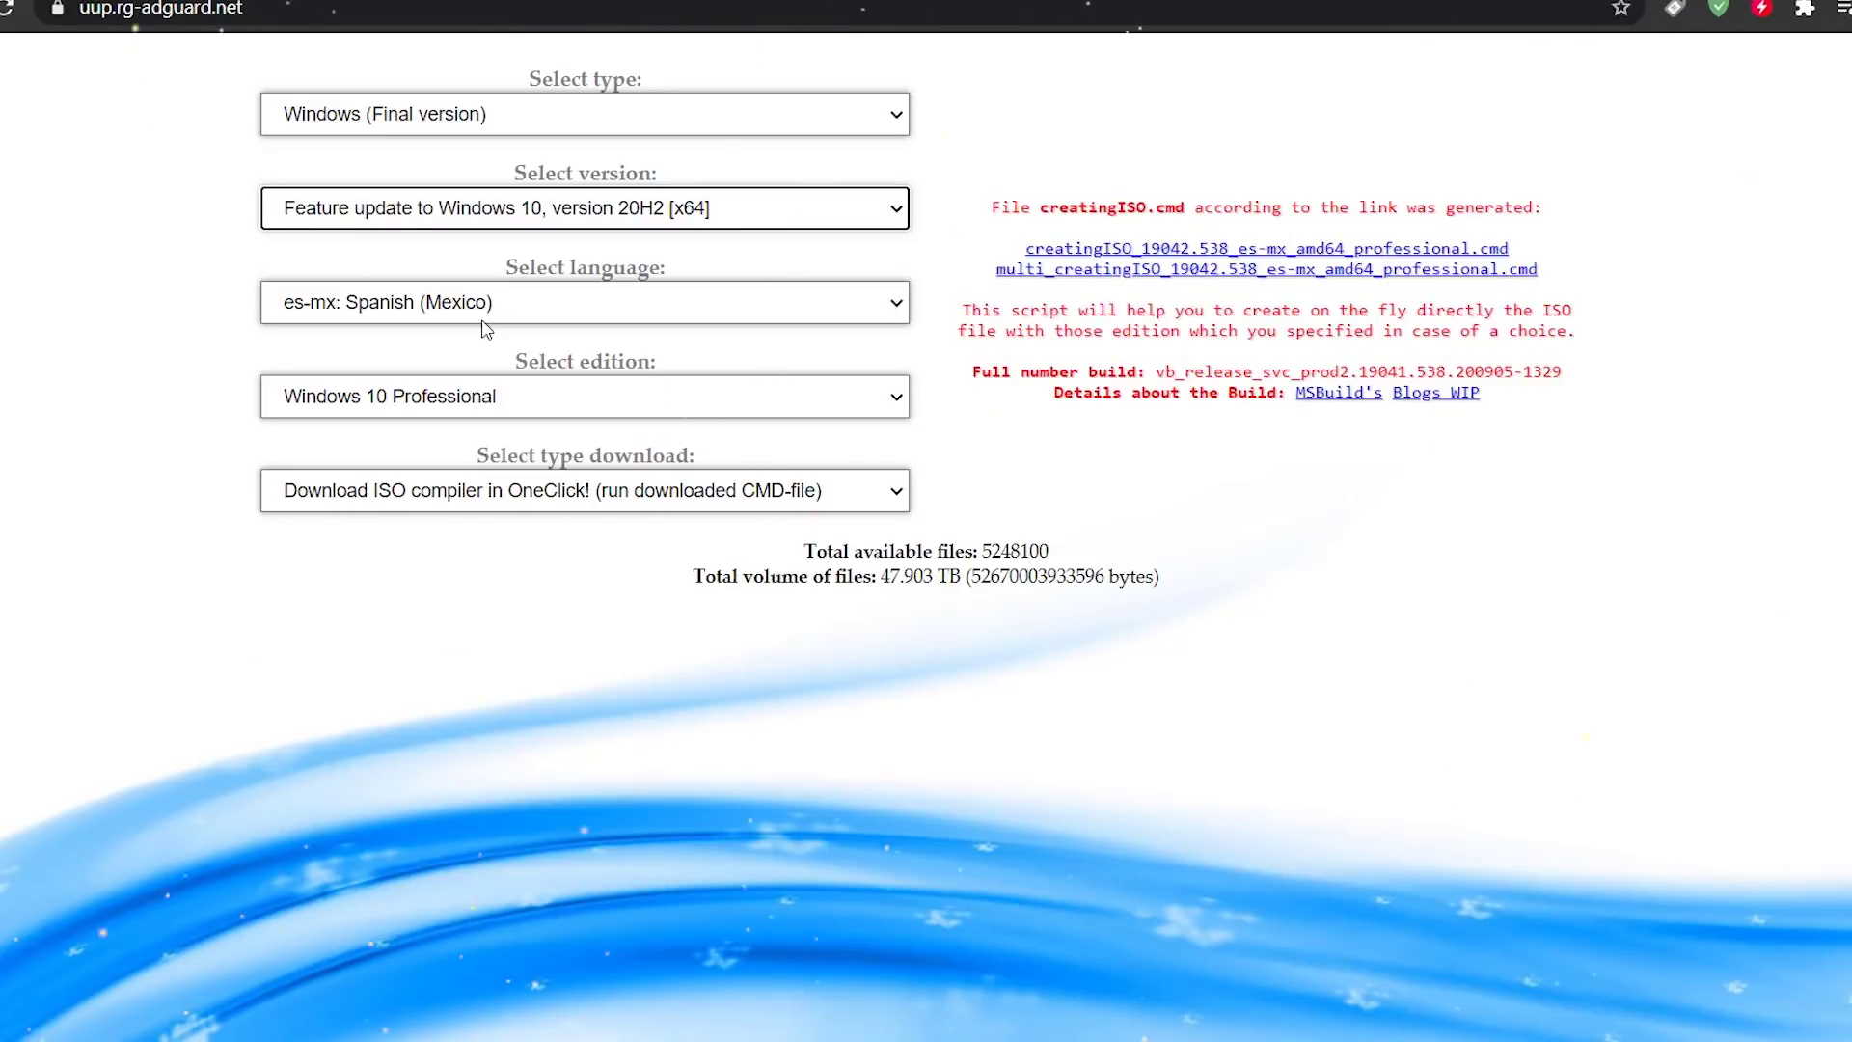
Step: Choose es-mx: Spanish (Mexico), Windows 10 Professional and the OneClick ISO compiler as language, edition and download type
{"action": "left_click", "coordinate": [414, 300]}
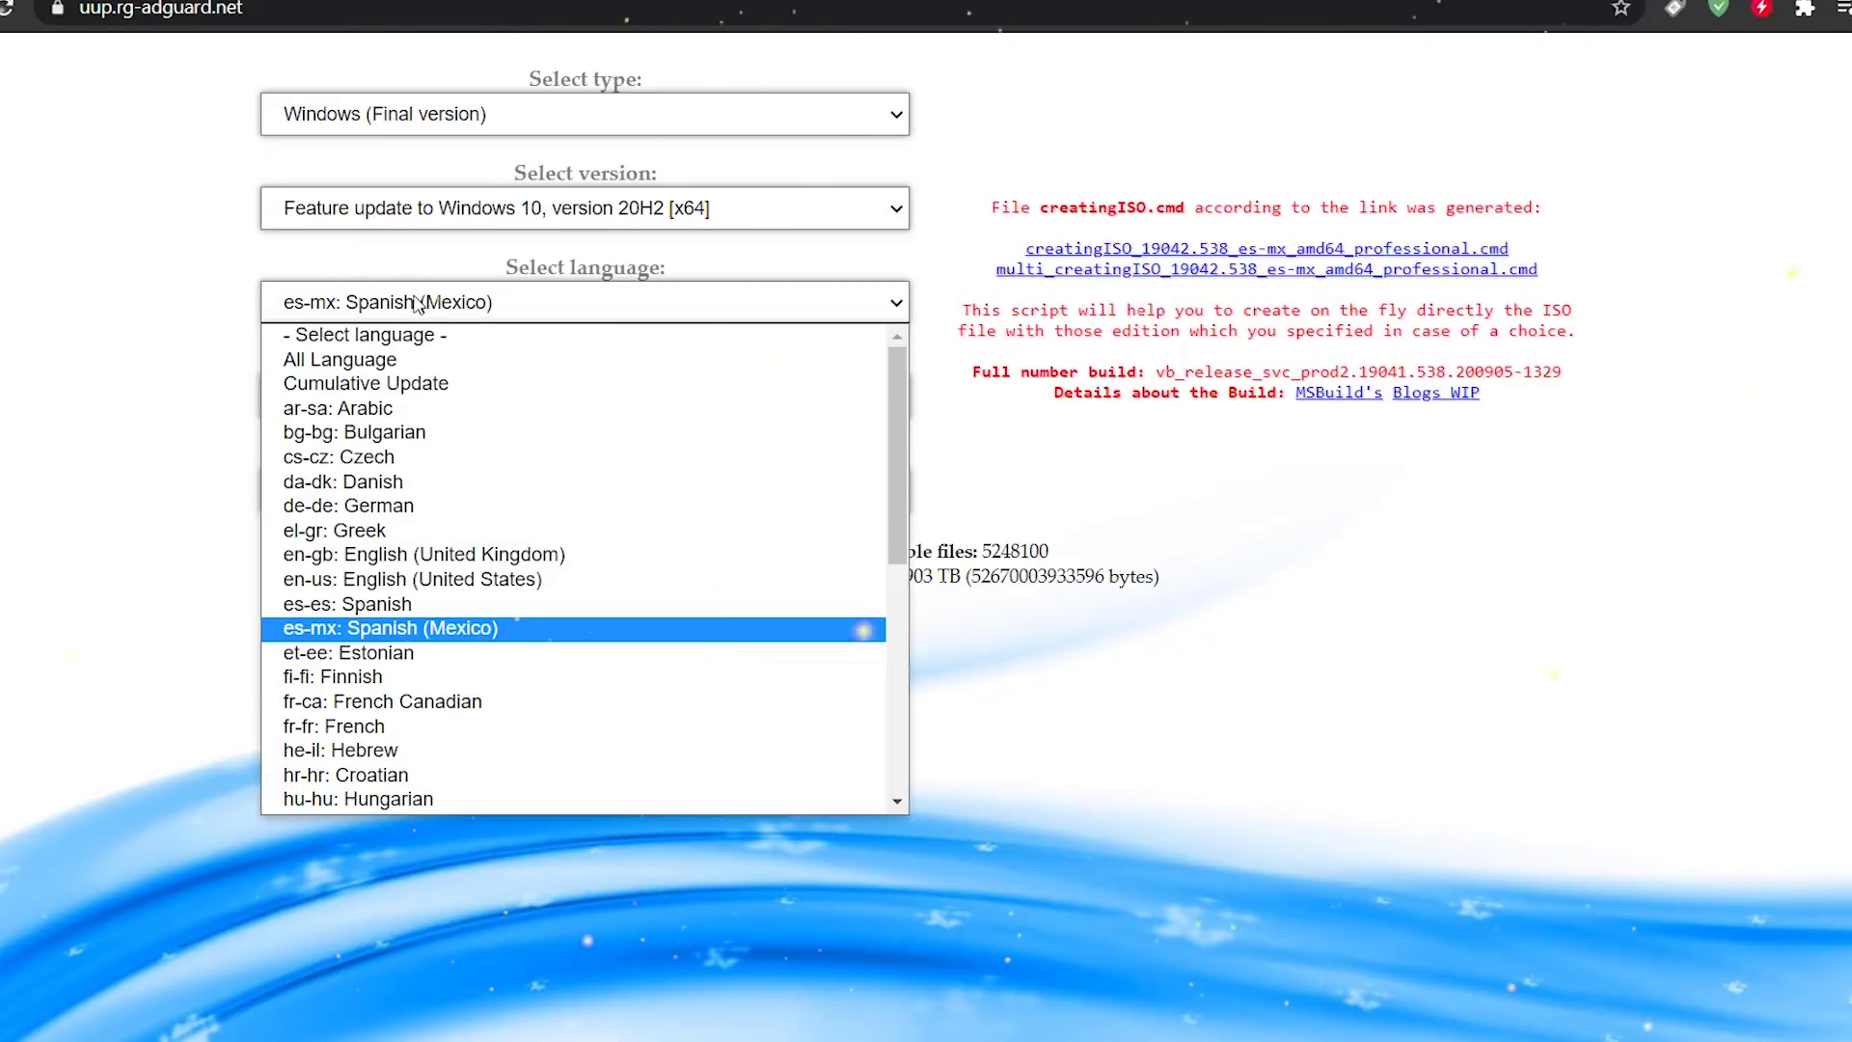
{"action": "left_click", "coordinate": [433, 631]}
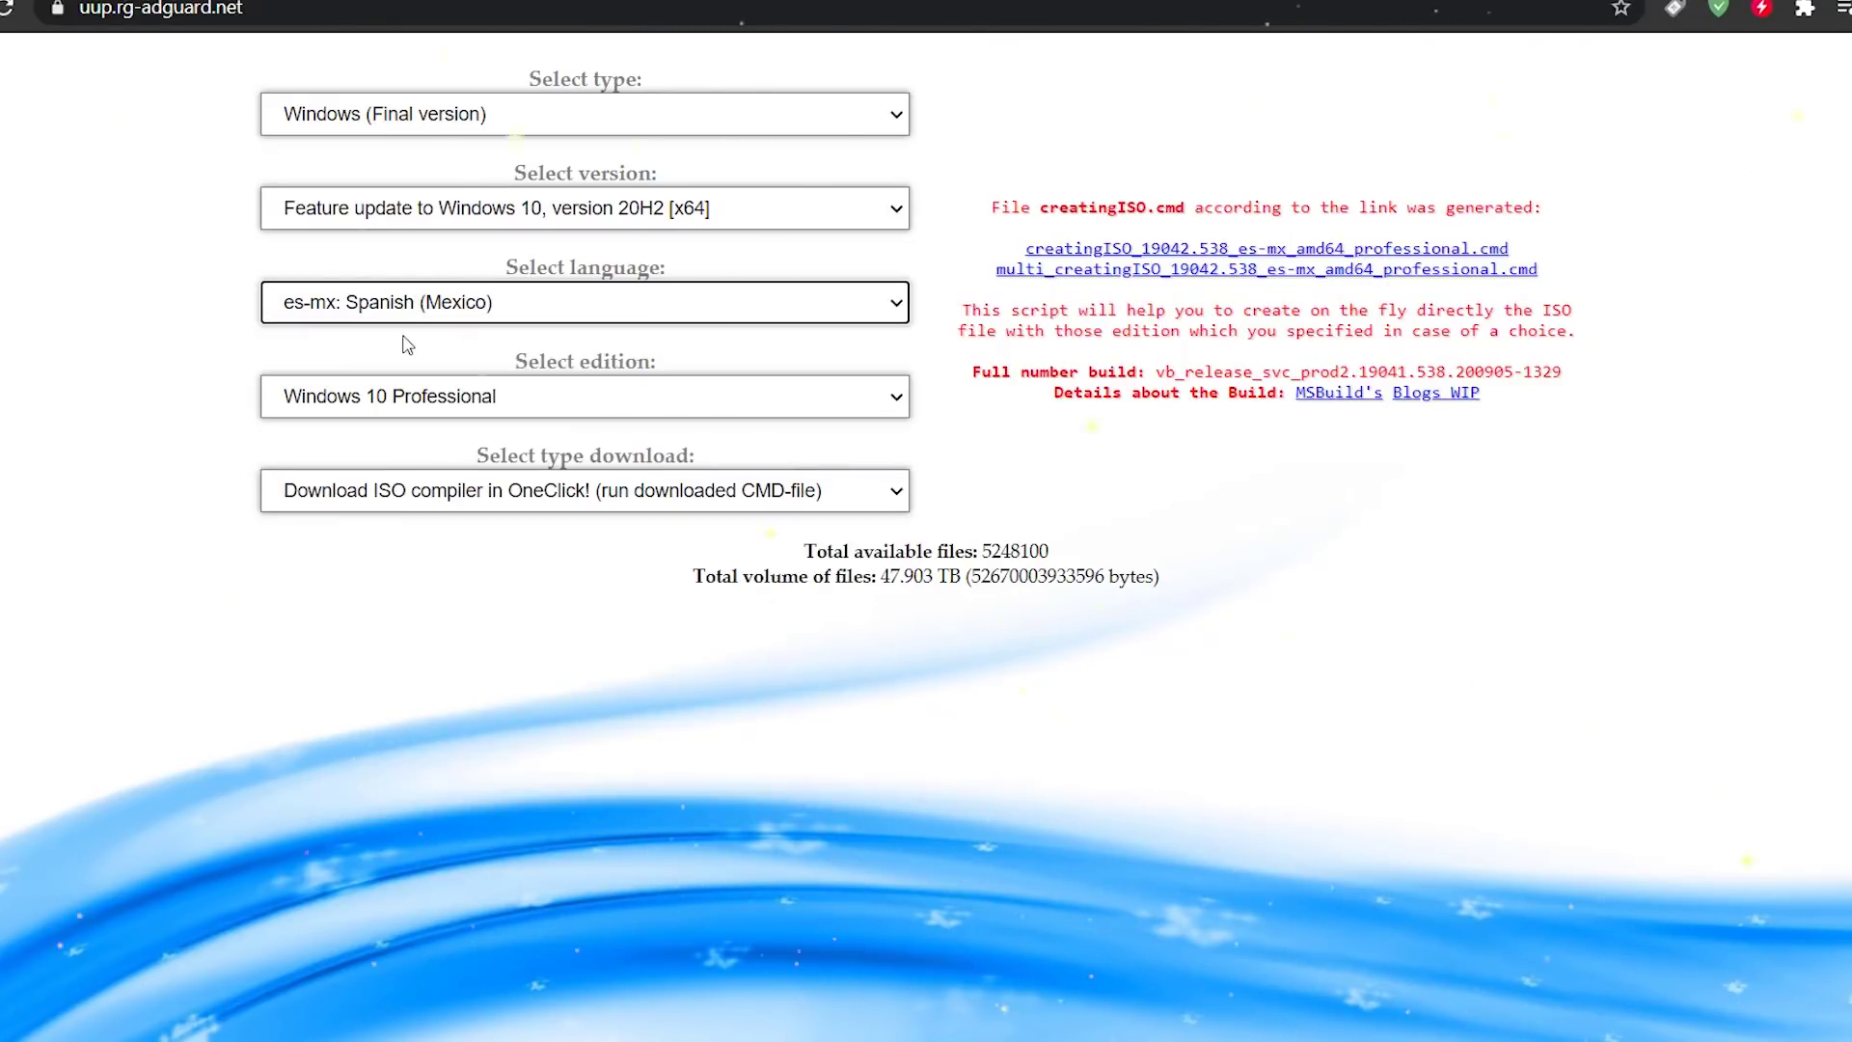
{"action": "left_click", "coordinate": [414, 398]}
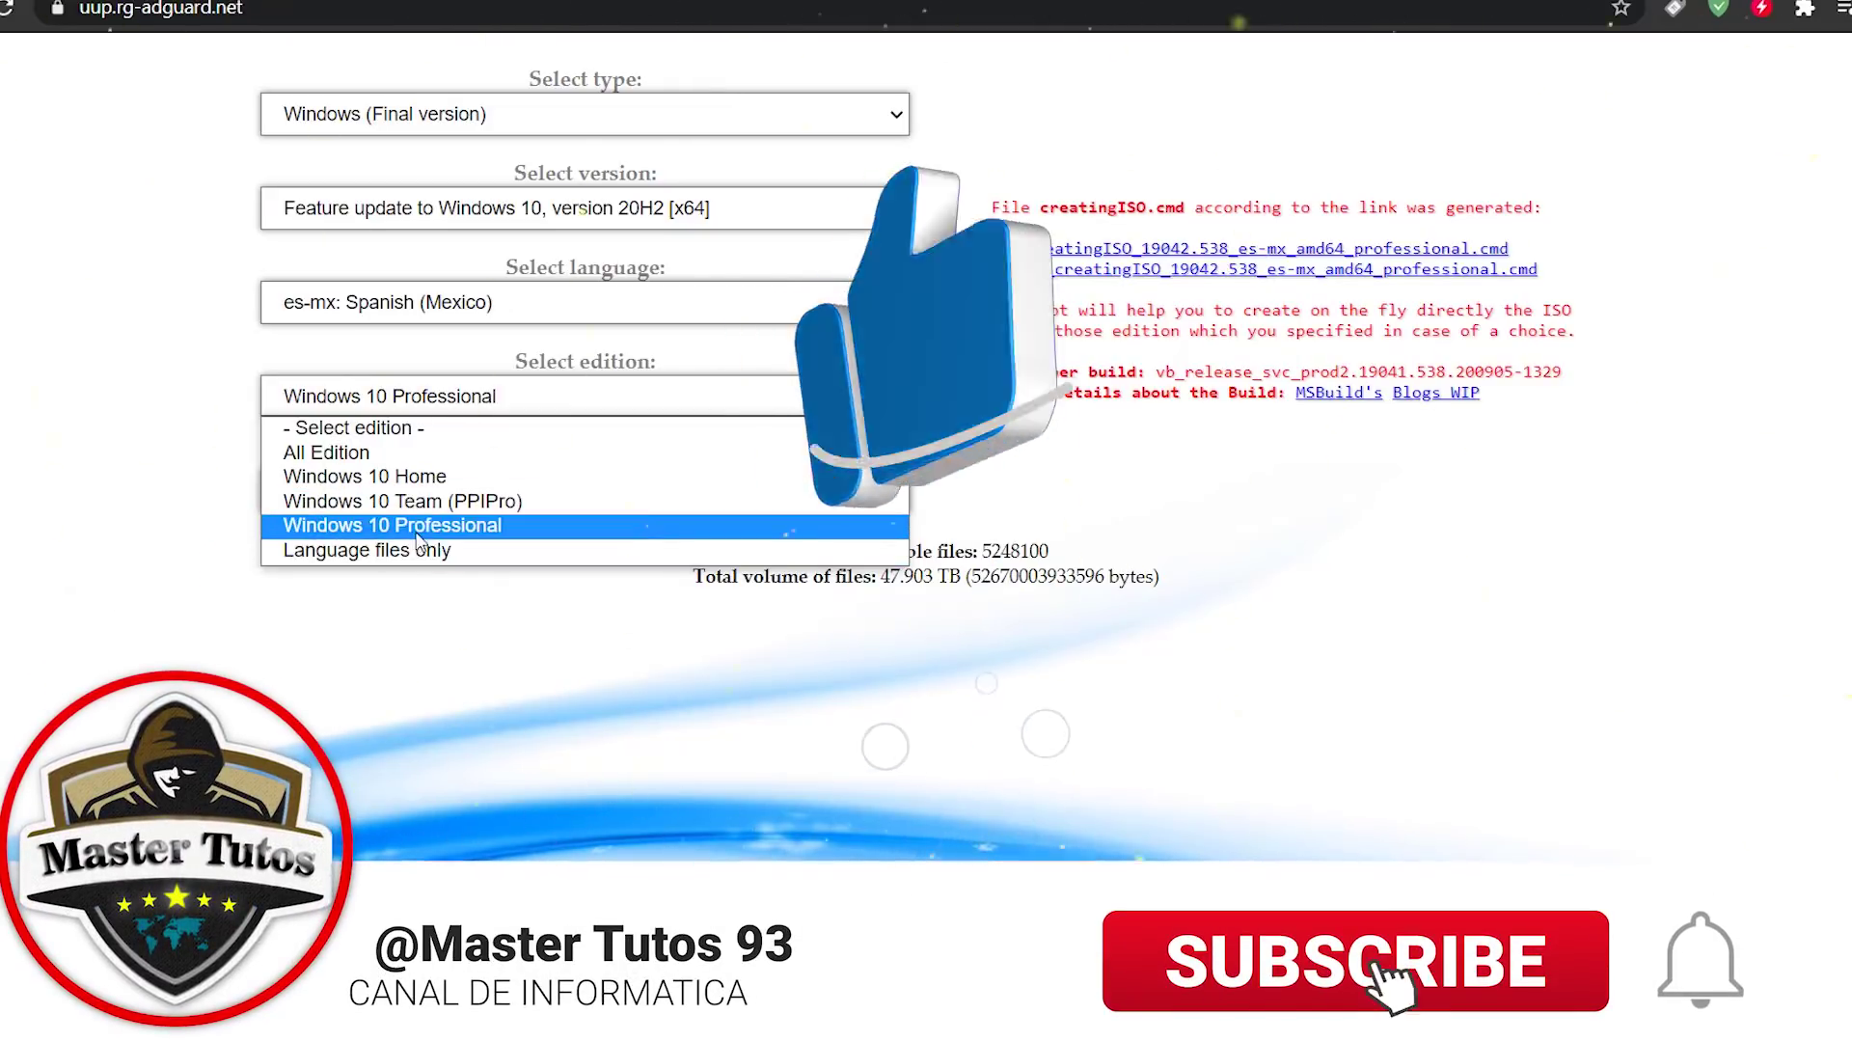
{"action": "left_click", "coordinate": [472, 528]}
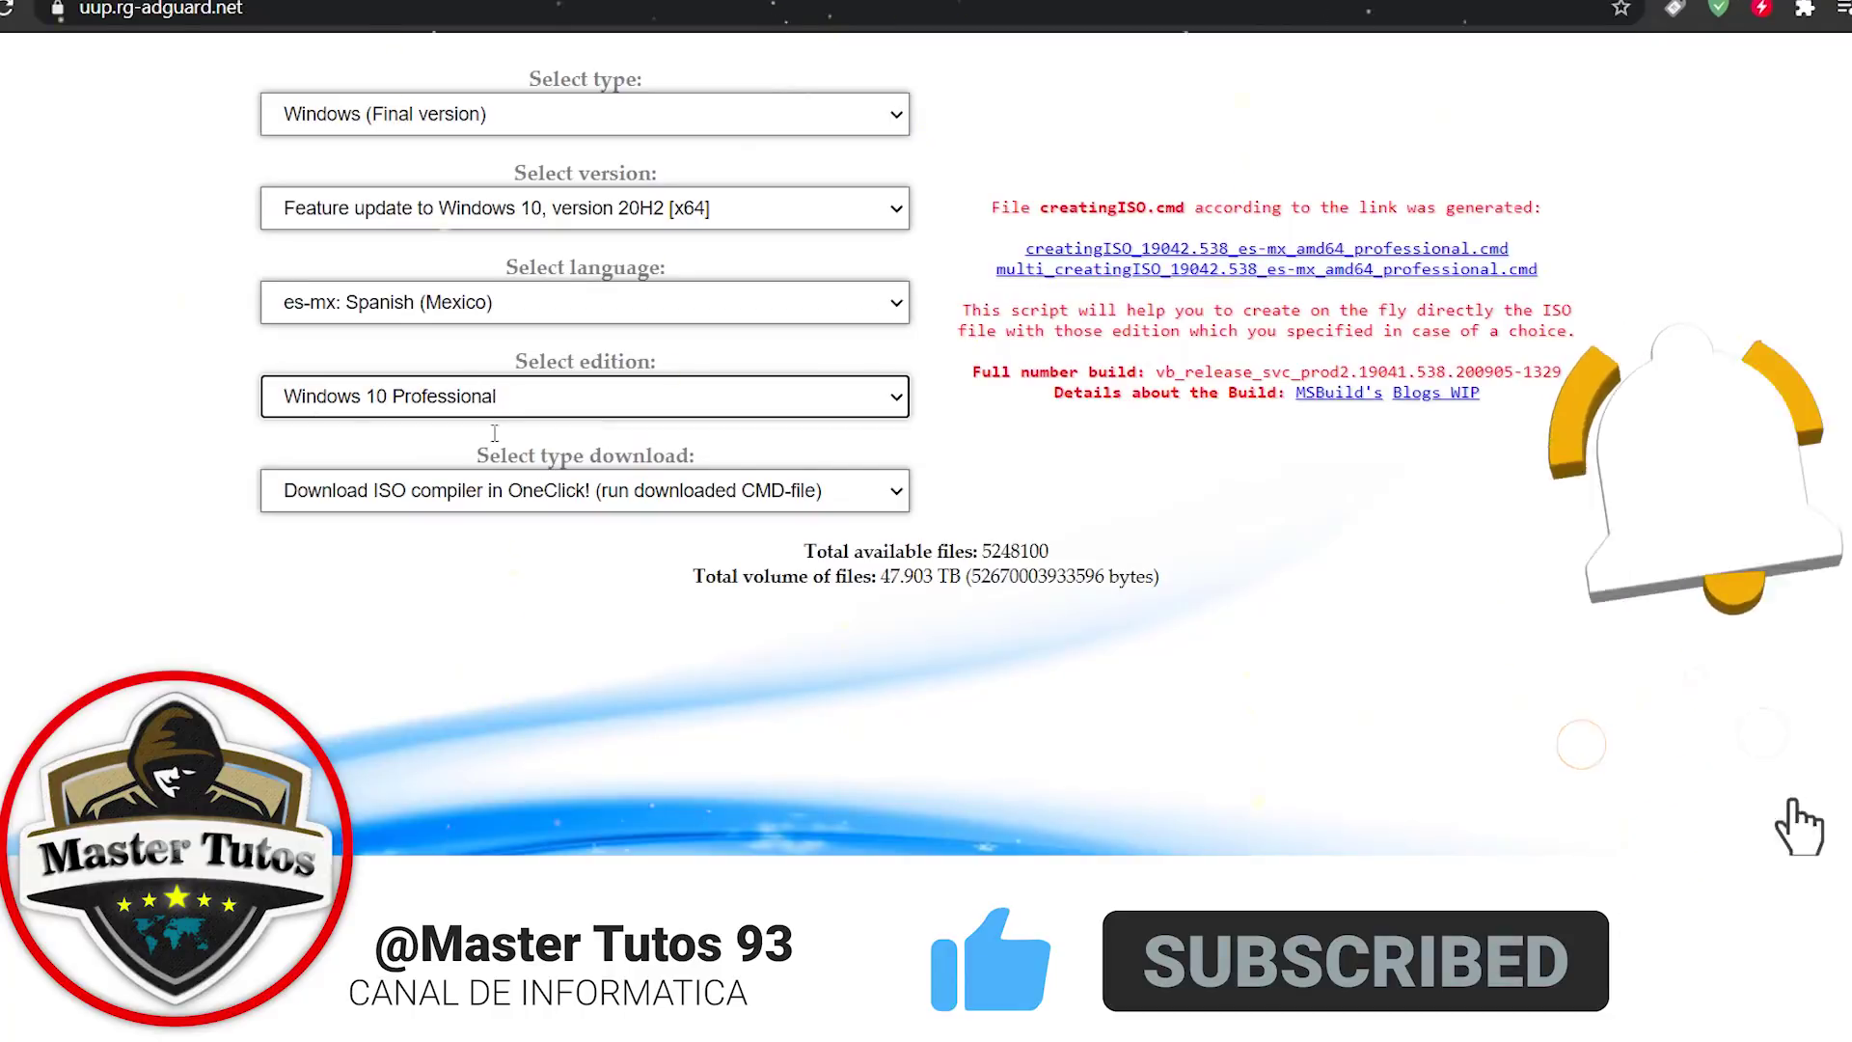
{"action": "left_click", "coordinate": [371, 495]}
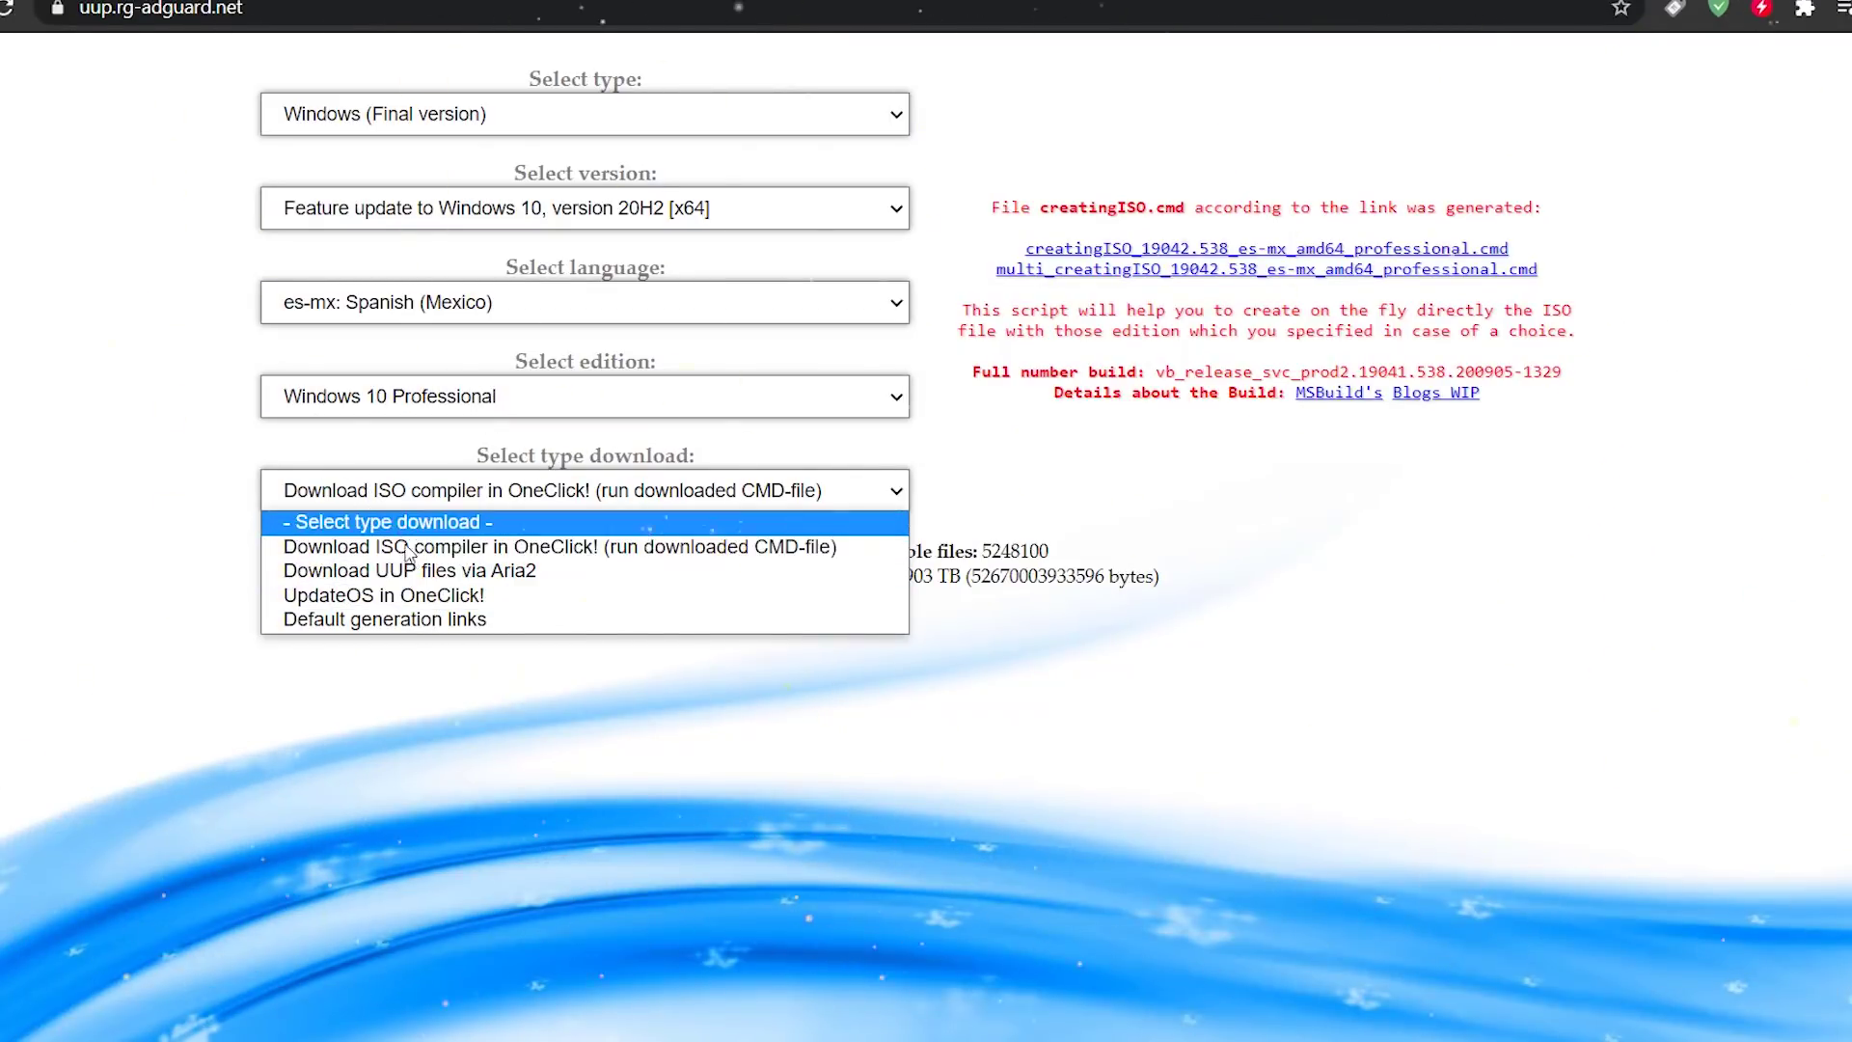
{"action": "left_click", "coordinate": [542, 550]}
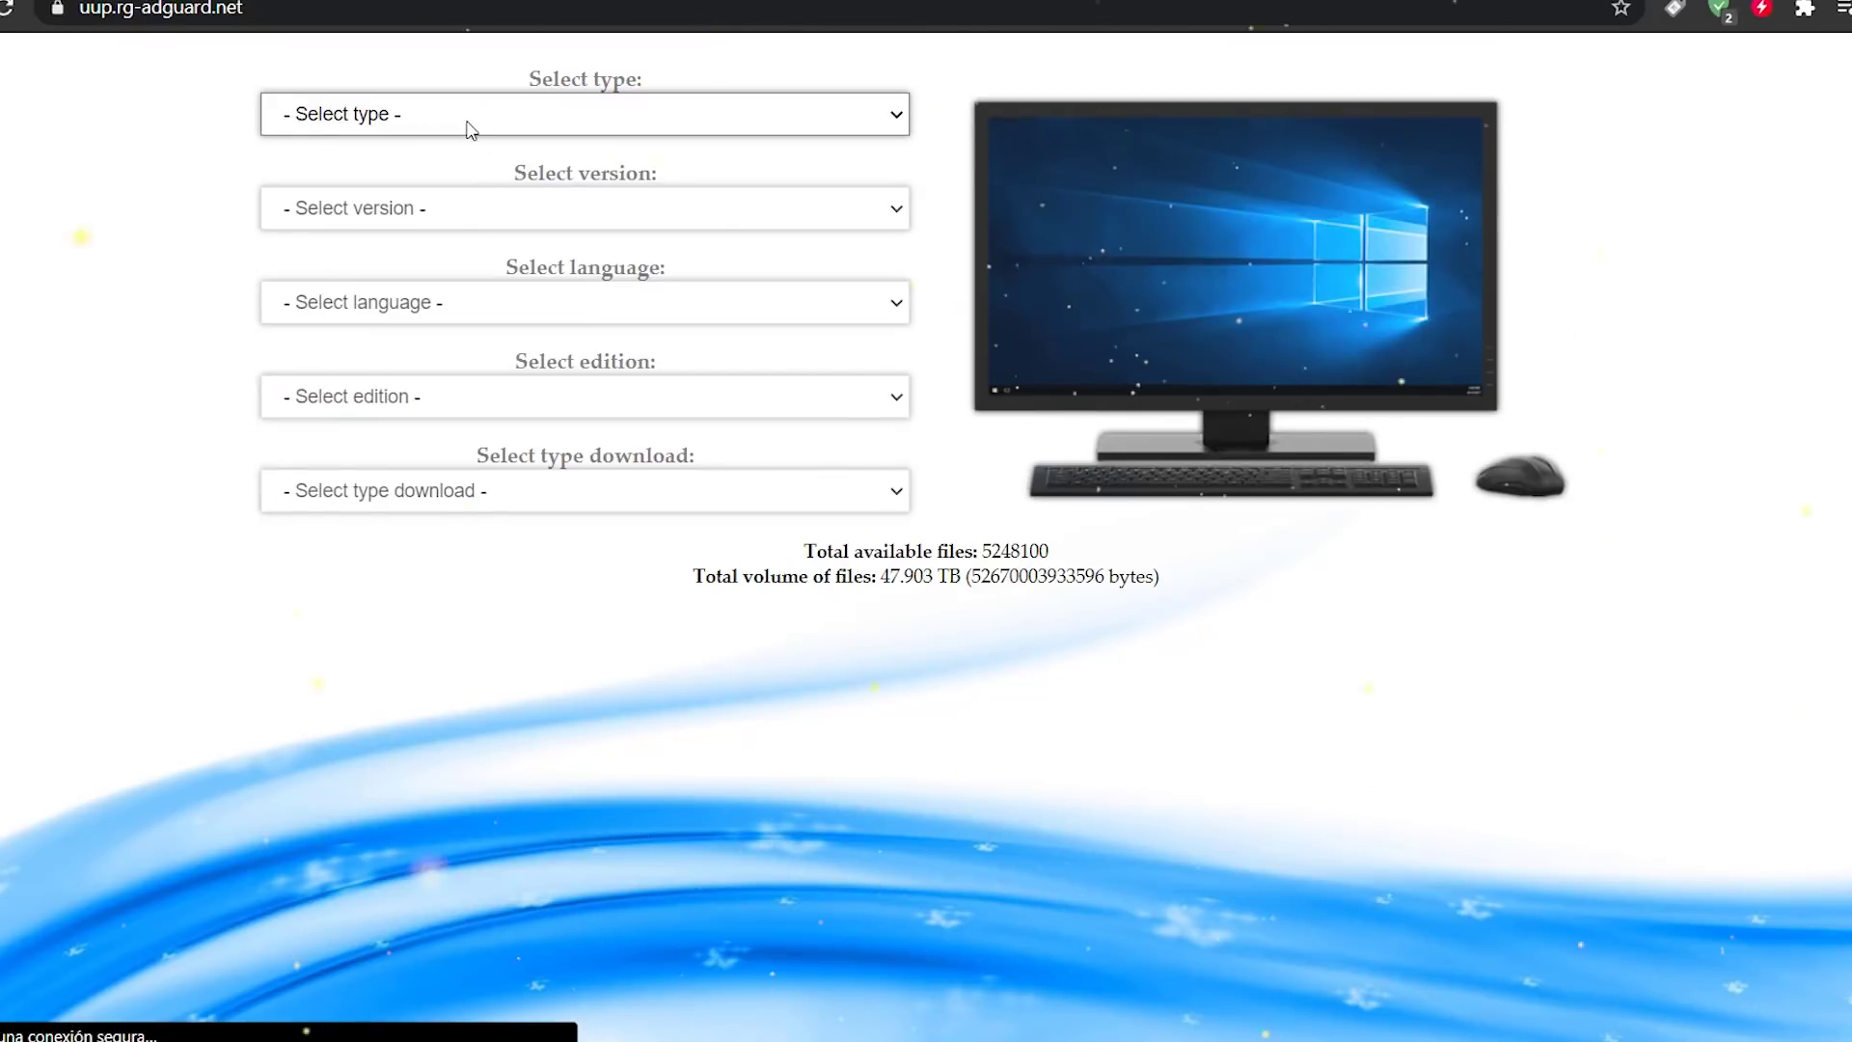
Step: In the blank download form, select Windows (Final version) and Feature update to Windows 10, version 20H2 [x64]
{"action": "left_click", "coordinate": [469, 128]}
{"action": "left_click", "coordinate": [453, 162]}
{"action": "left_click", "coordinate": [401, 218]}
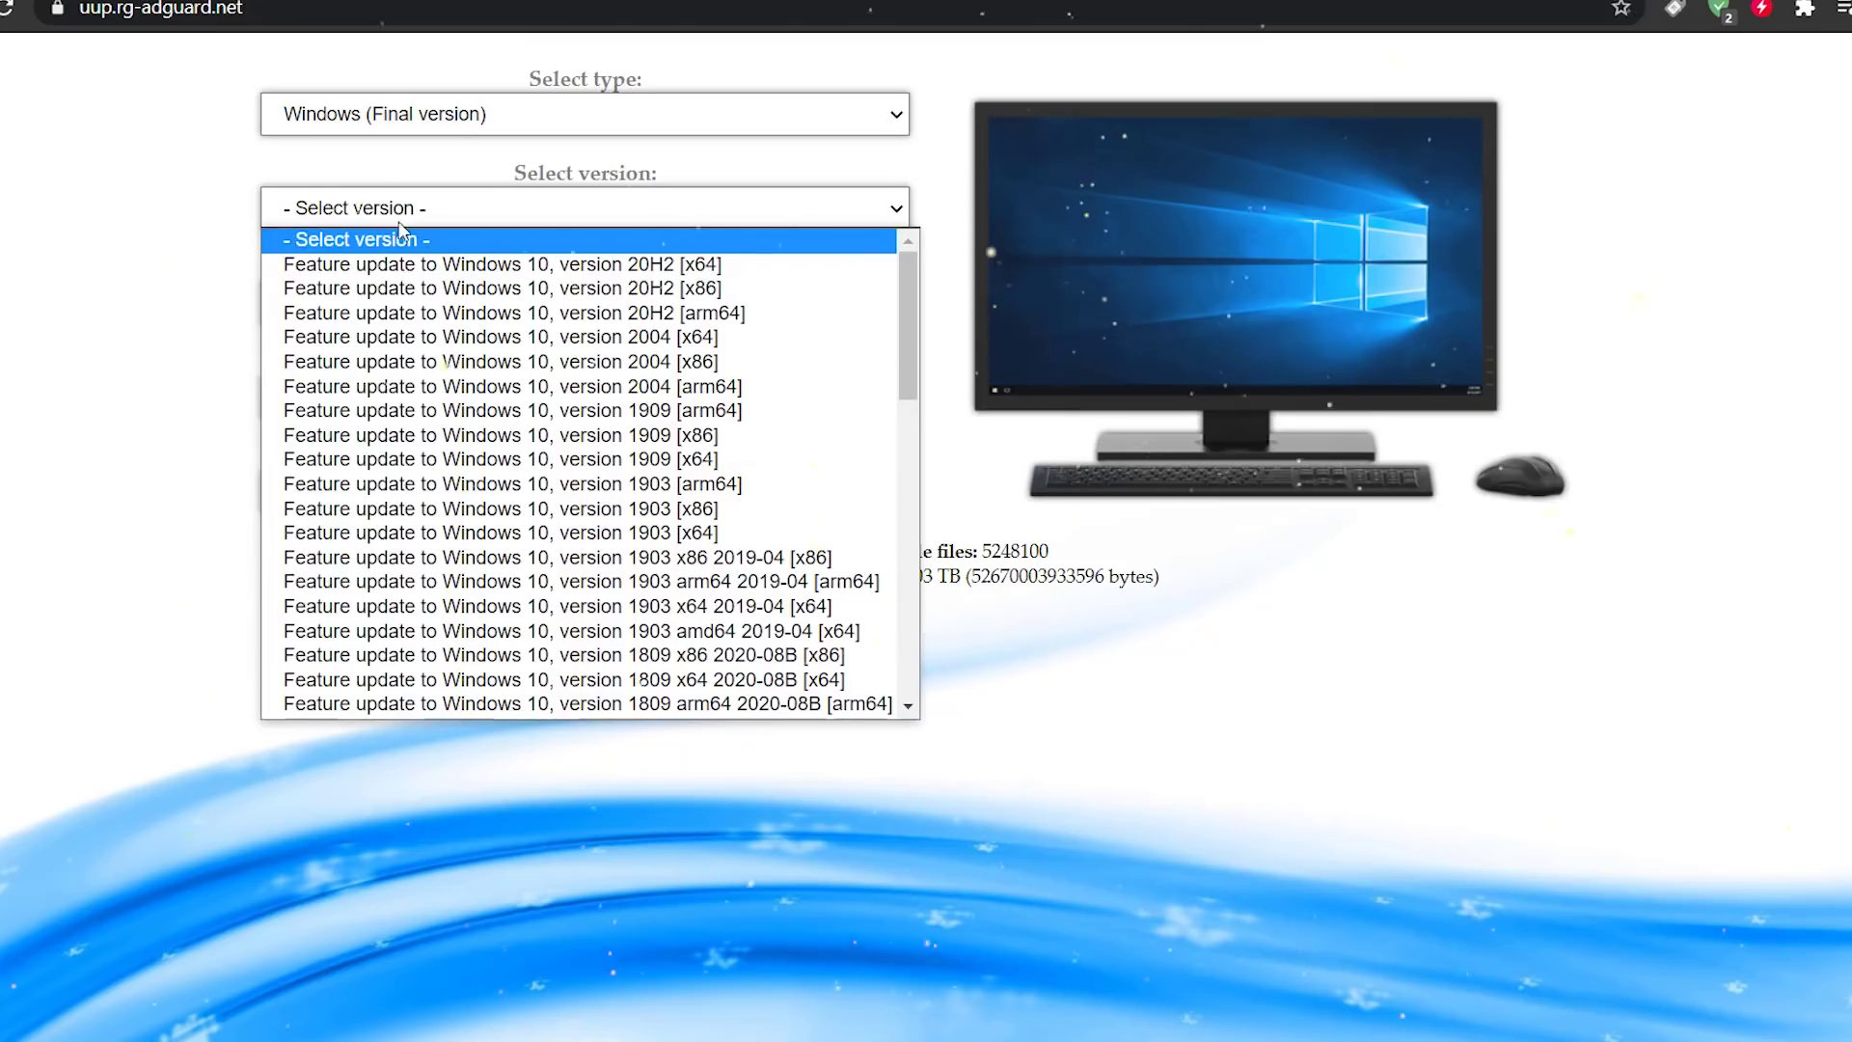
{"action": "left_click", "coordinate": [402, 263]}
Step: Set the download language to es-mx: Spanish (Mexico)
{"action": "left_click", "coordinate": [426, 306]}
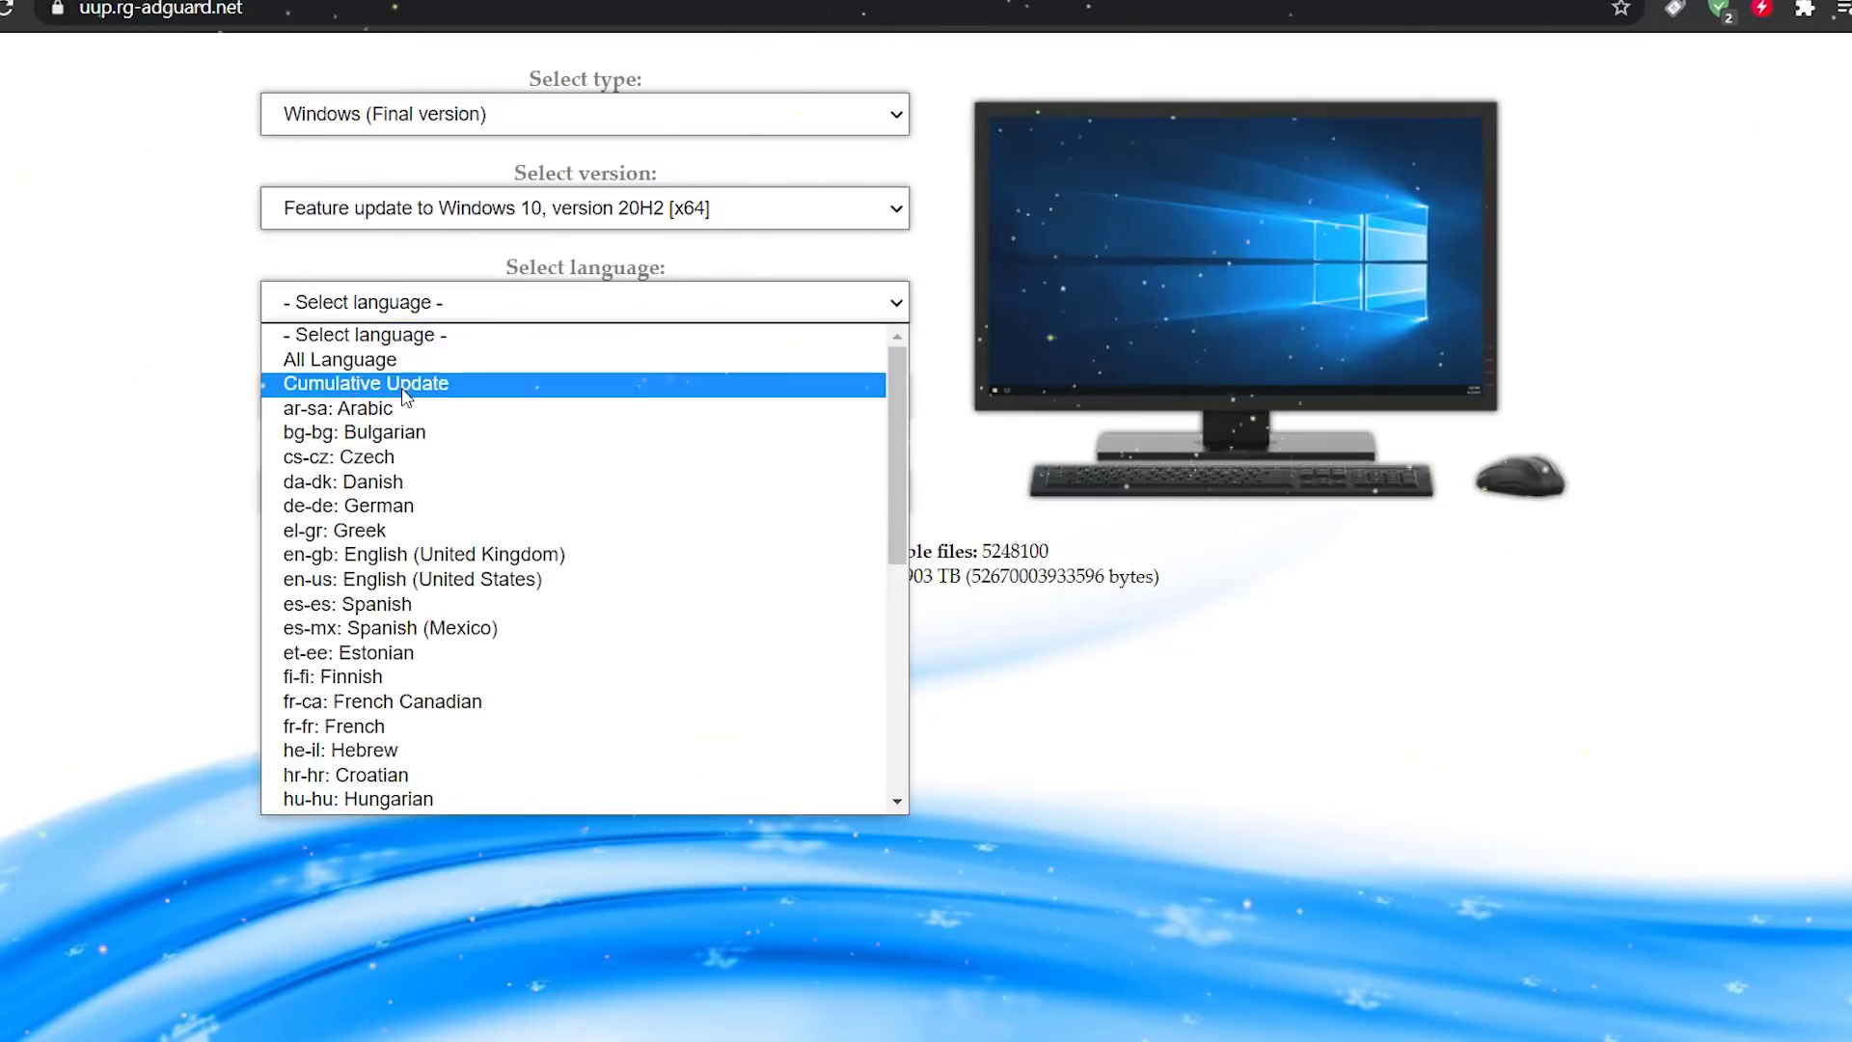
{"action": "left_click", "coordinate": [490, 579]}
{"action": "left_click", "coordinate": [403, 319]}
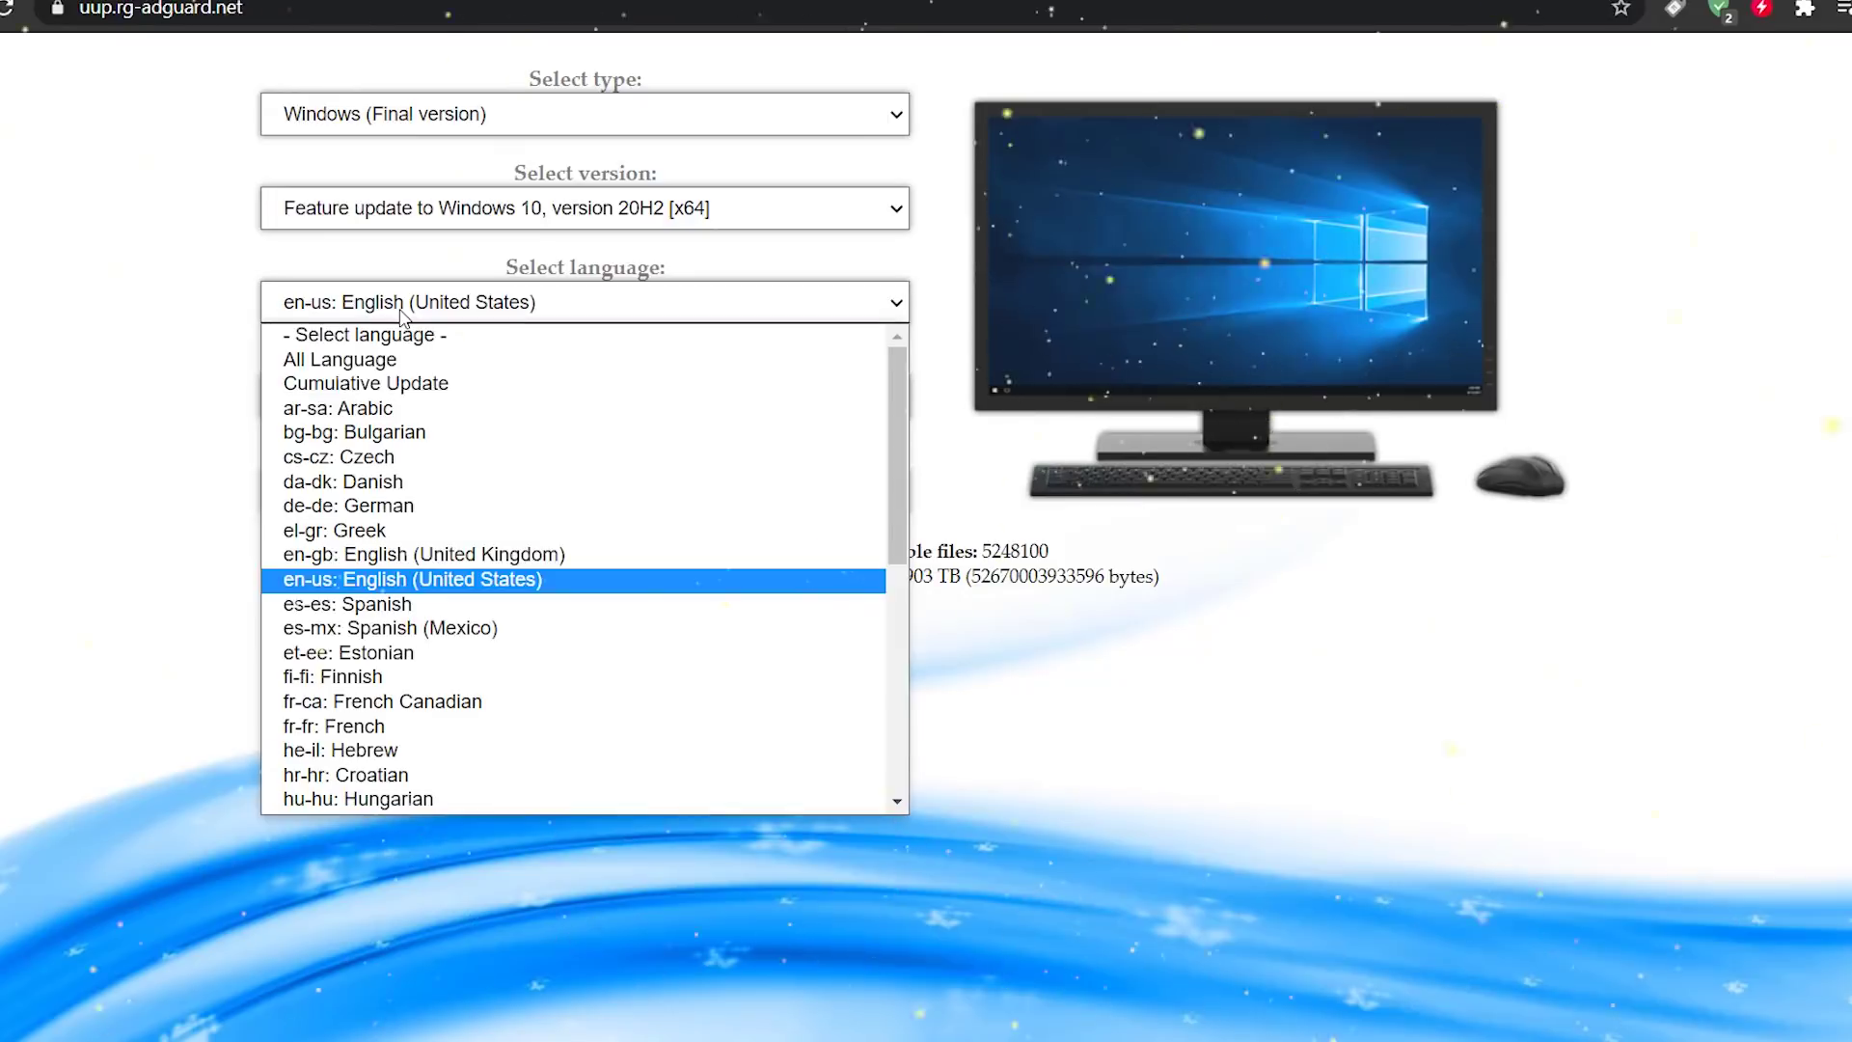
{"action": "left_click", "coordinate": [496, 625]}
Step: Choose Windows 10 Professional as the edition and Download ISO compiler in OneClick! (run downloaded CMD-file) as the download type
{"action": "left_click", "coordinate": [403, 406]}
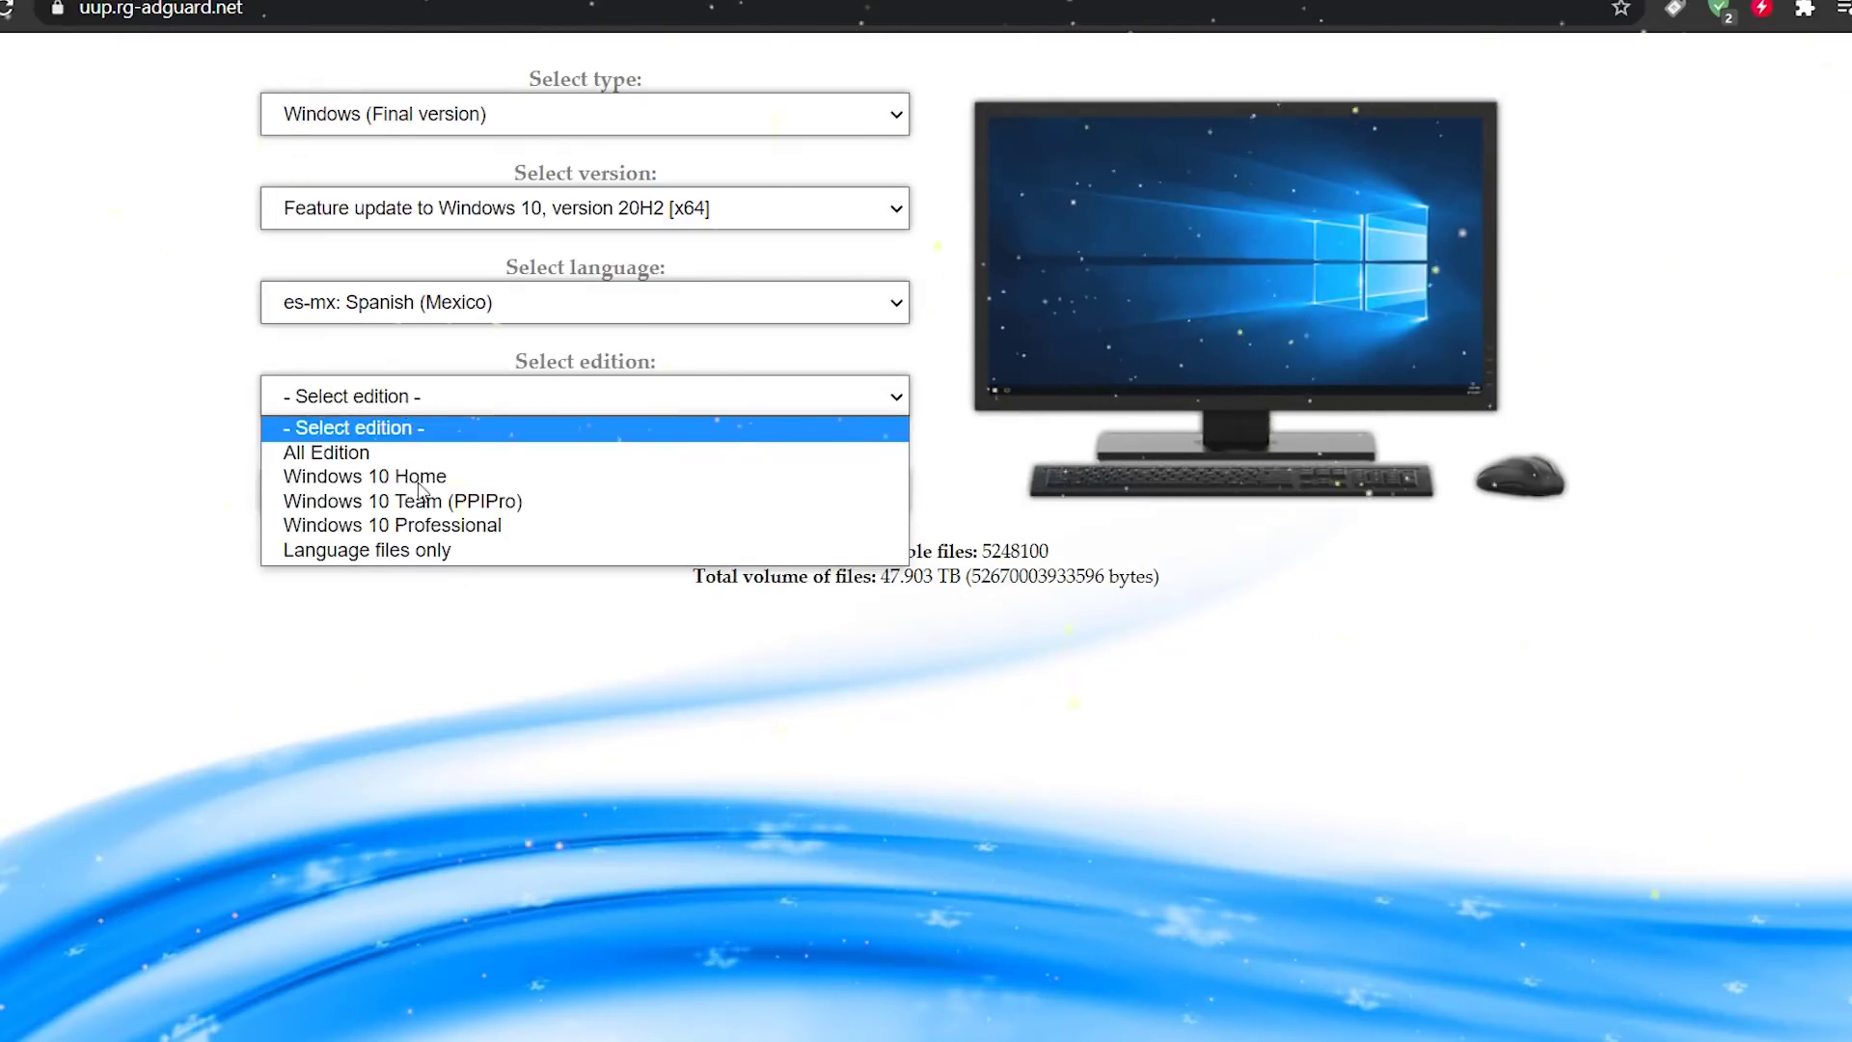
{"action": "left_click", "coordinate": [386, 526]}
{"action": "left_click", "coordinate": [384, 490]}
{"action": "left_click", "coordinate": [422, 548]}
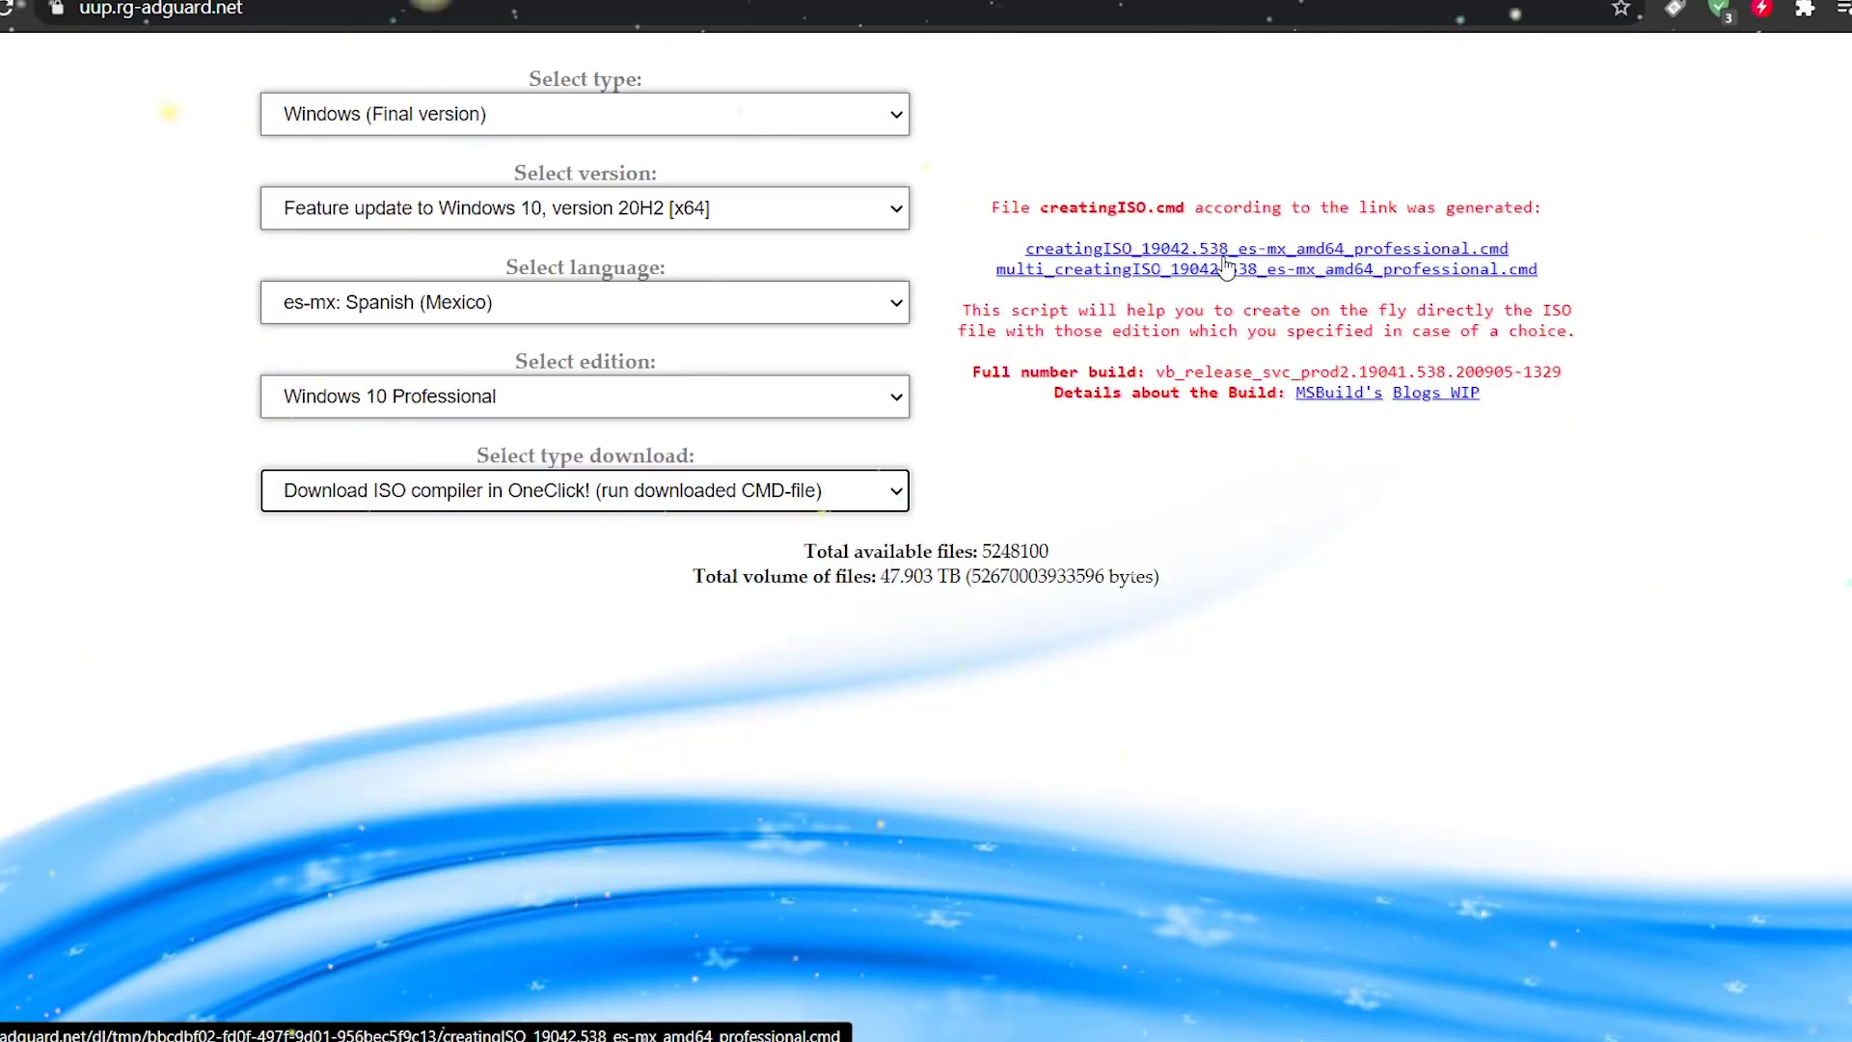
Step: Download creatingISO_19042.538_es-mx_amd64_professional.cmd, keep the file despite the browser's warning, and run it
{"action": "left_click", "coordinate": [1268, 253]}
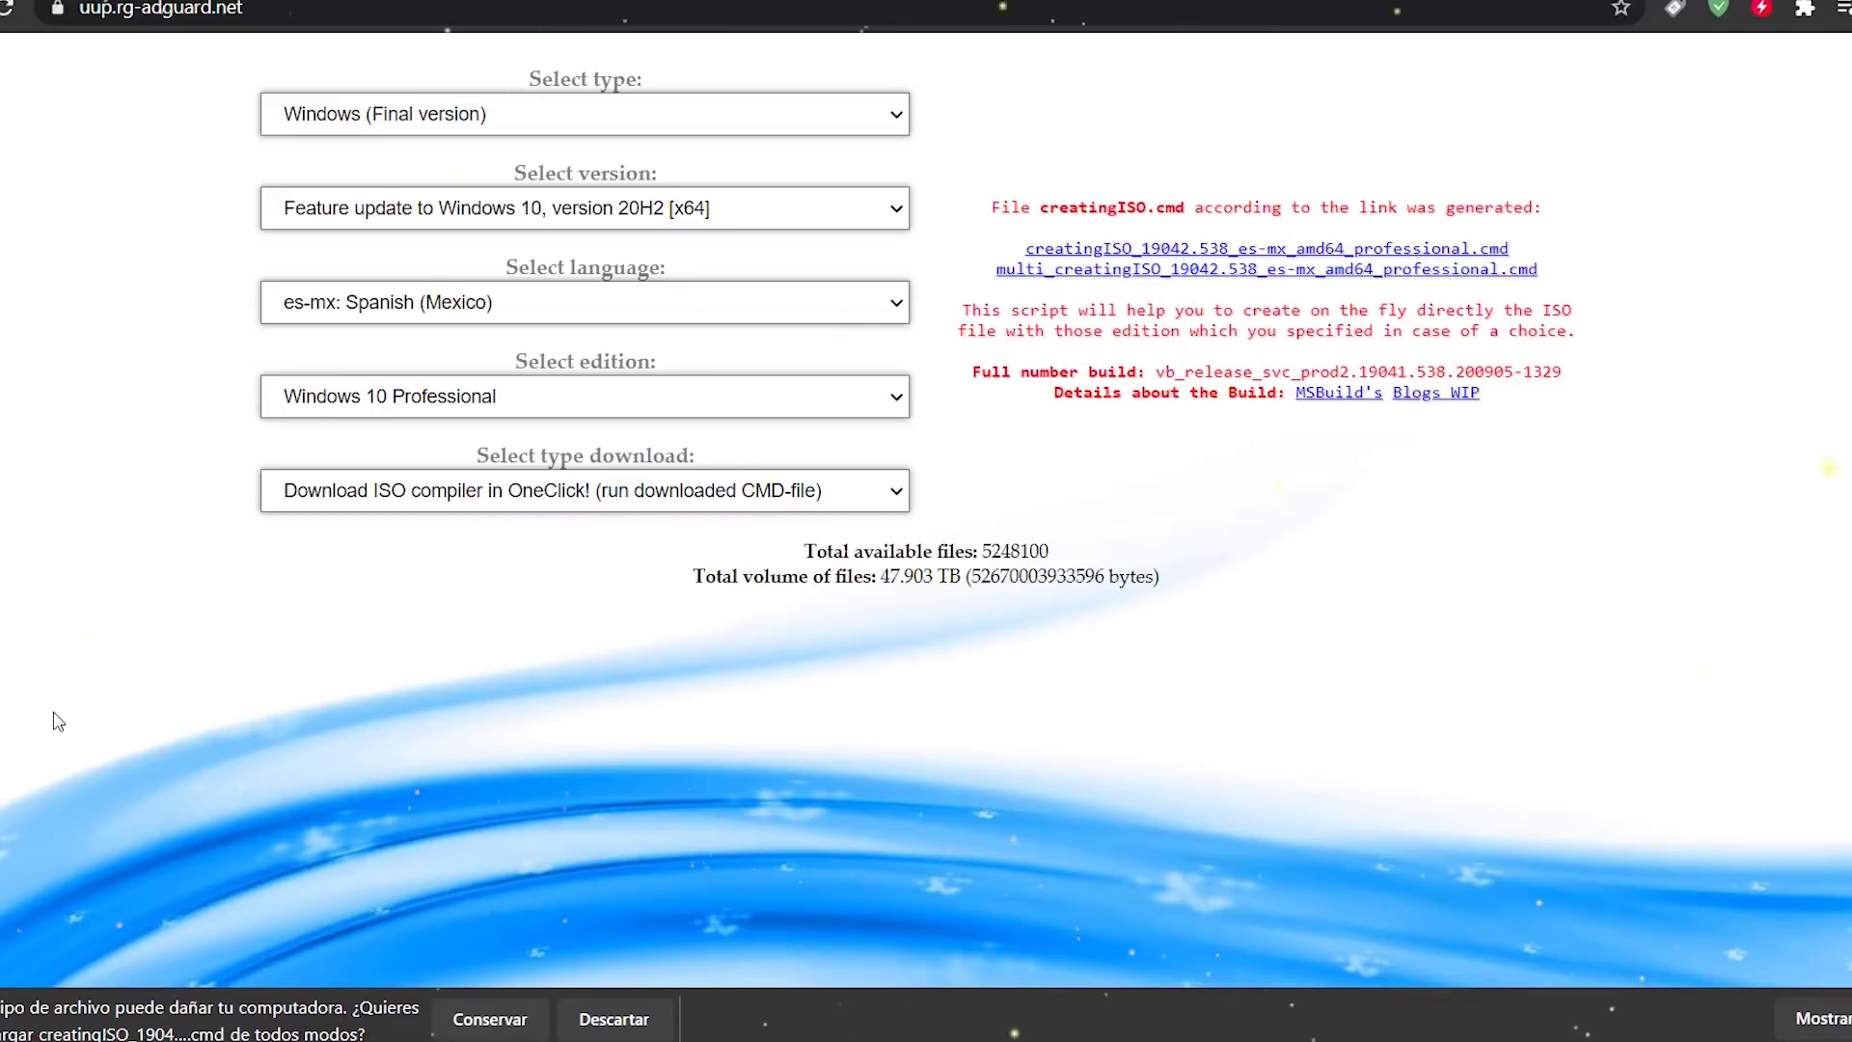
{"action": "left_click", "coordinate": [490, 1021]}
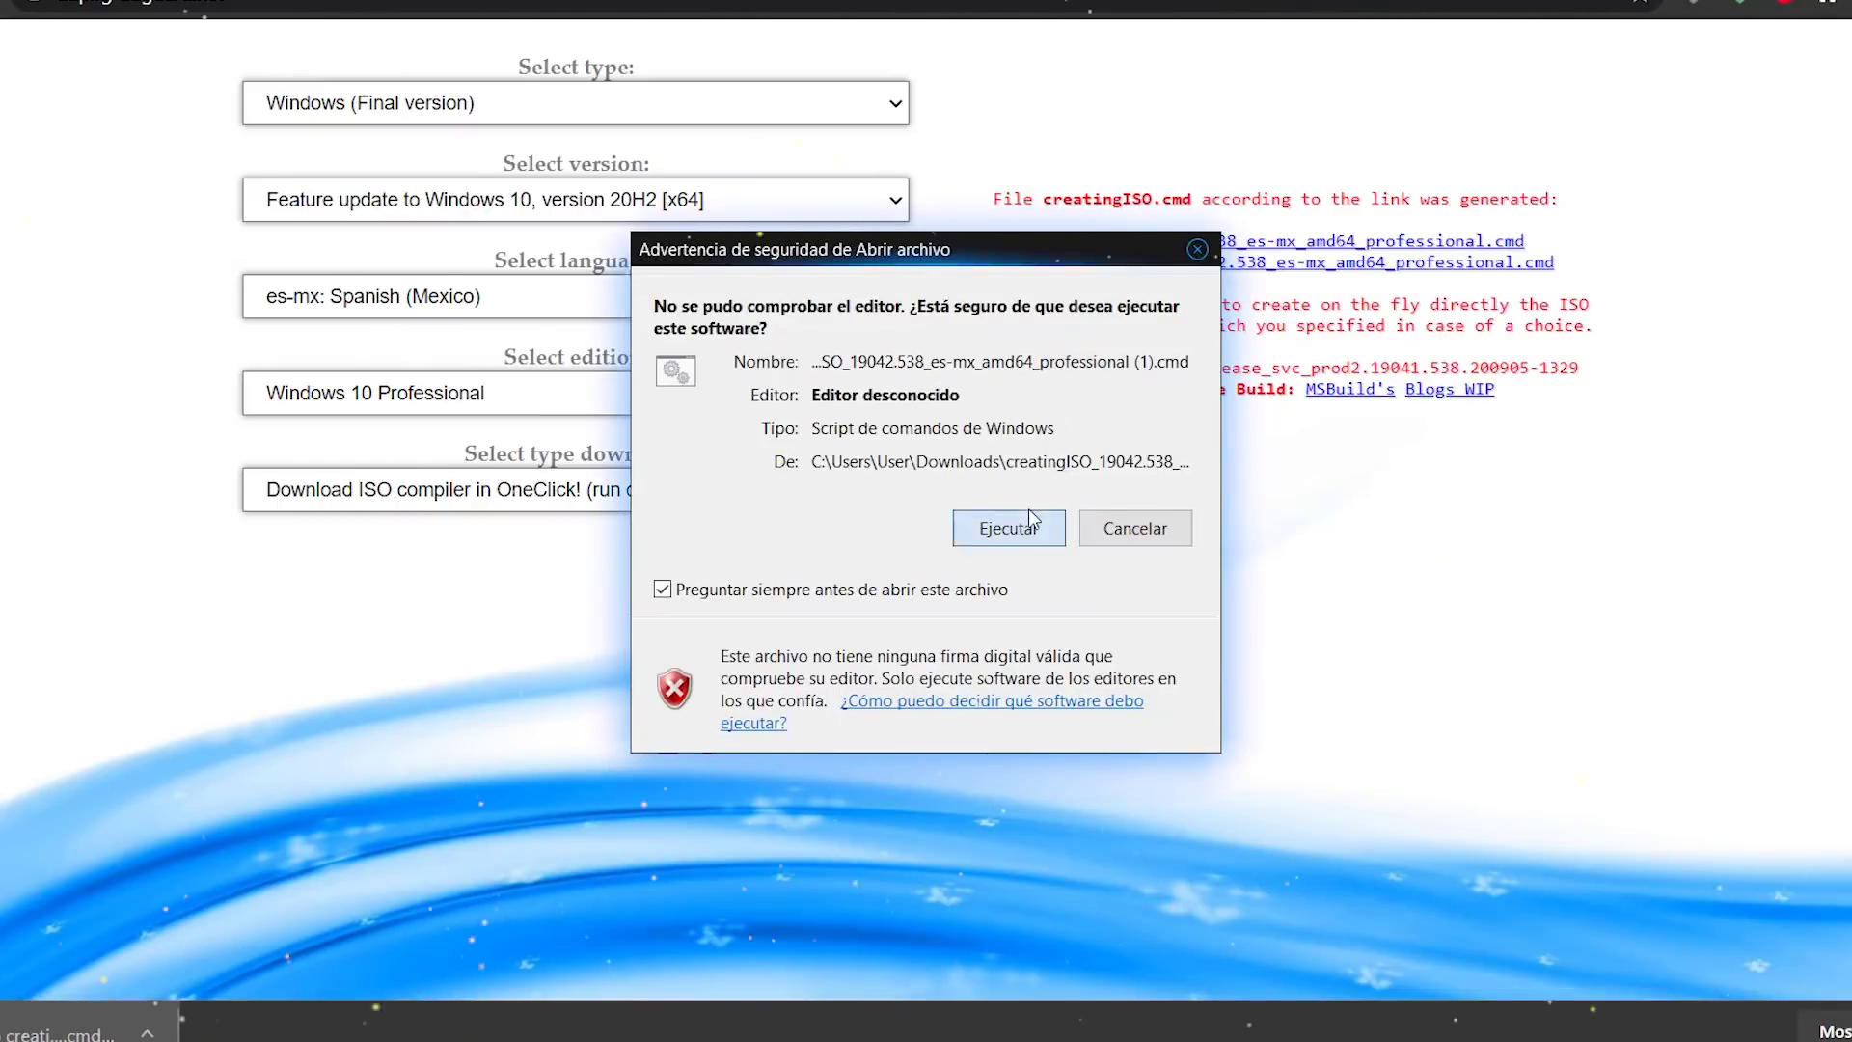
{"action": "left_click", "coordinate": [1011, 526]}
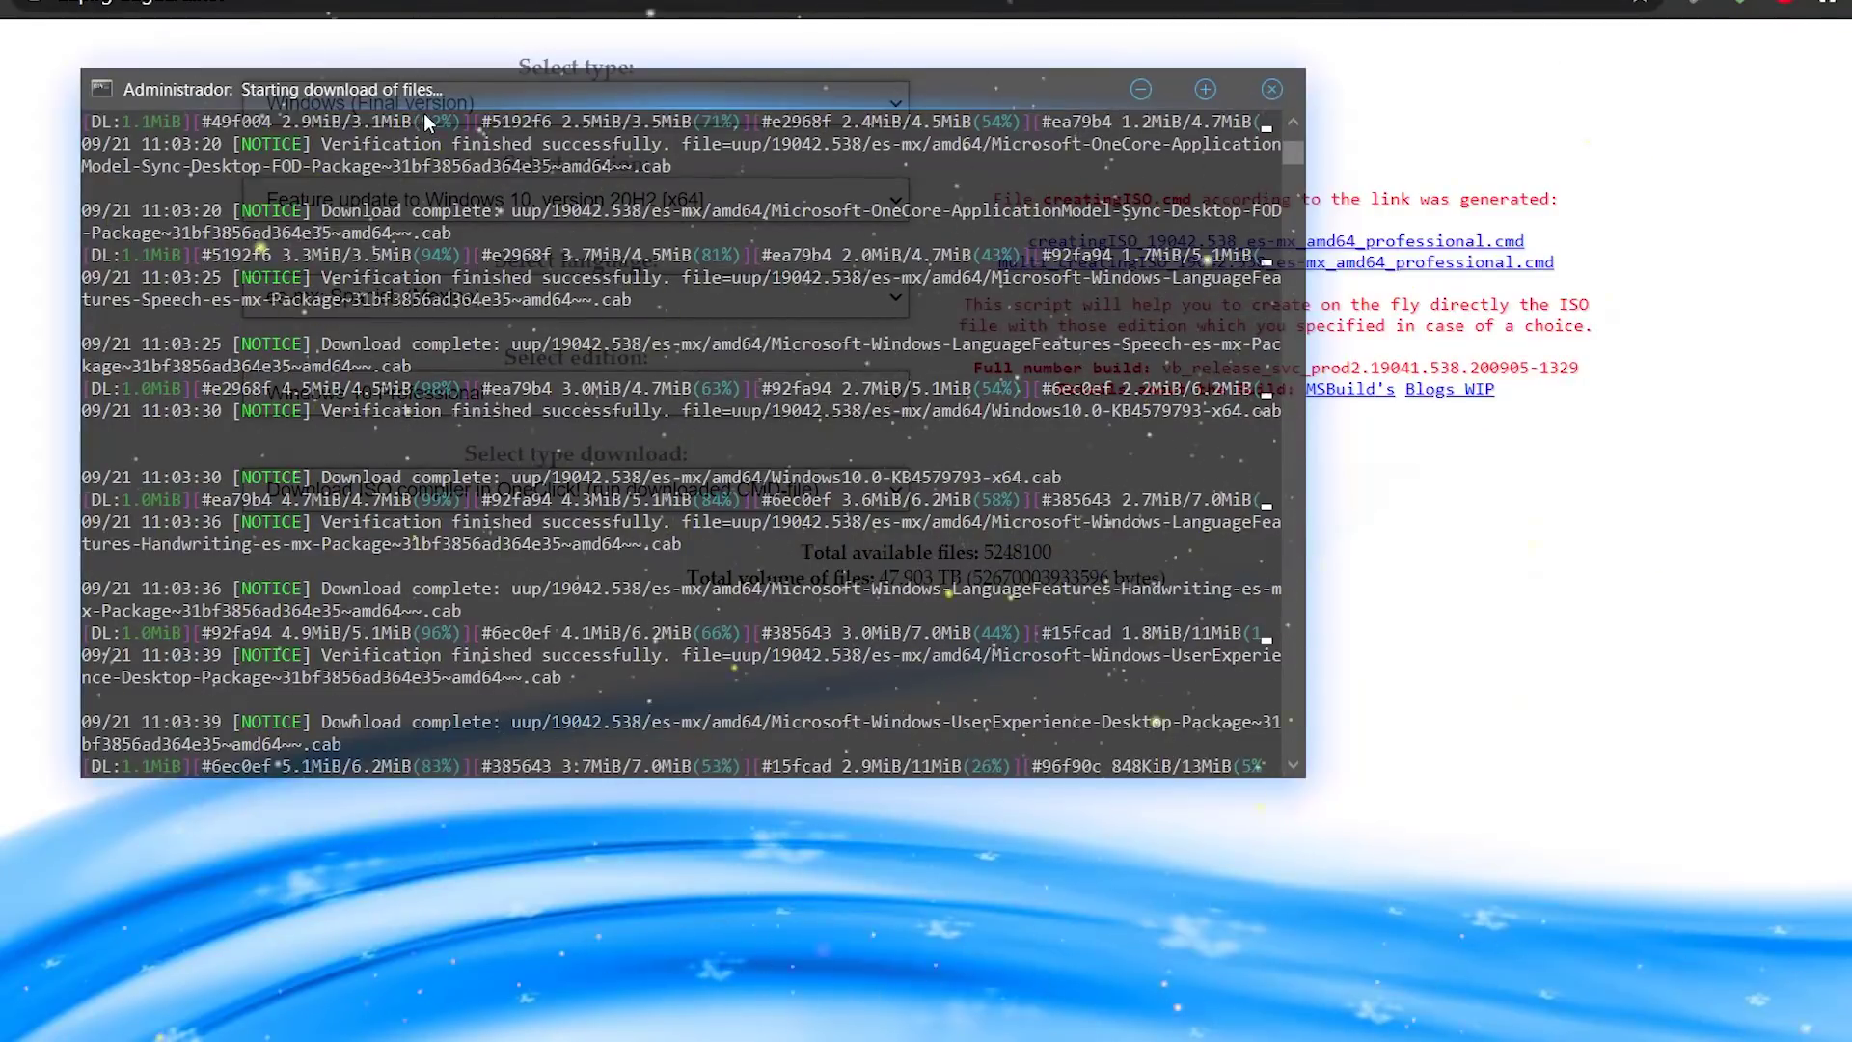
Step: Move the script's console window aside and review the progress of the update file downloads
{"action": "left_click_drag", "start_coordinate": [409, 95], "coordinate": [281, 116]}
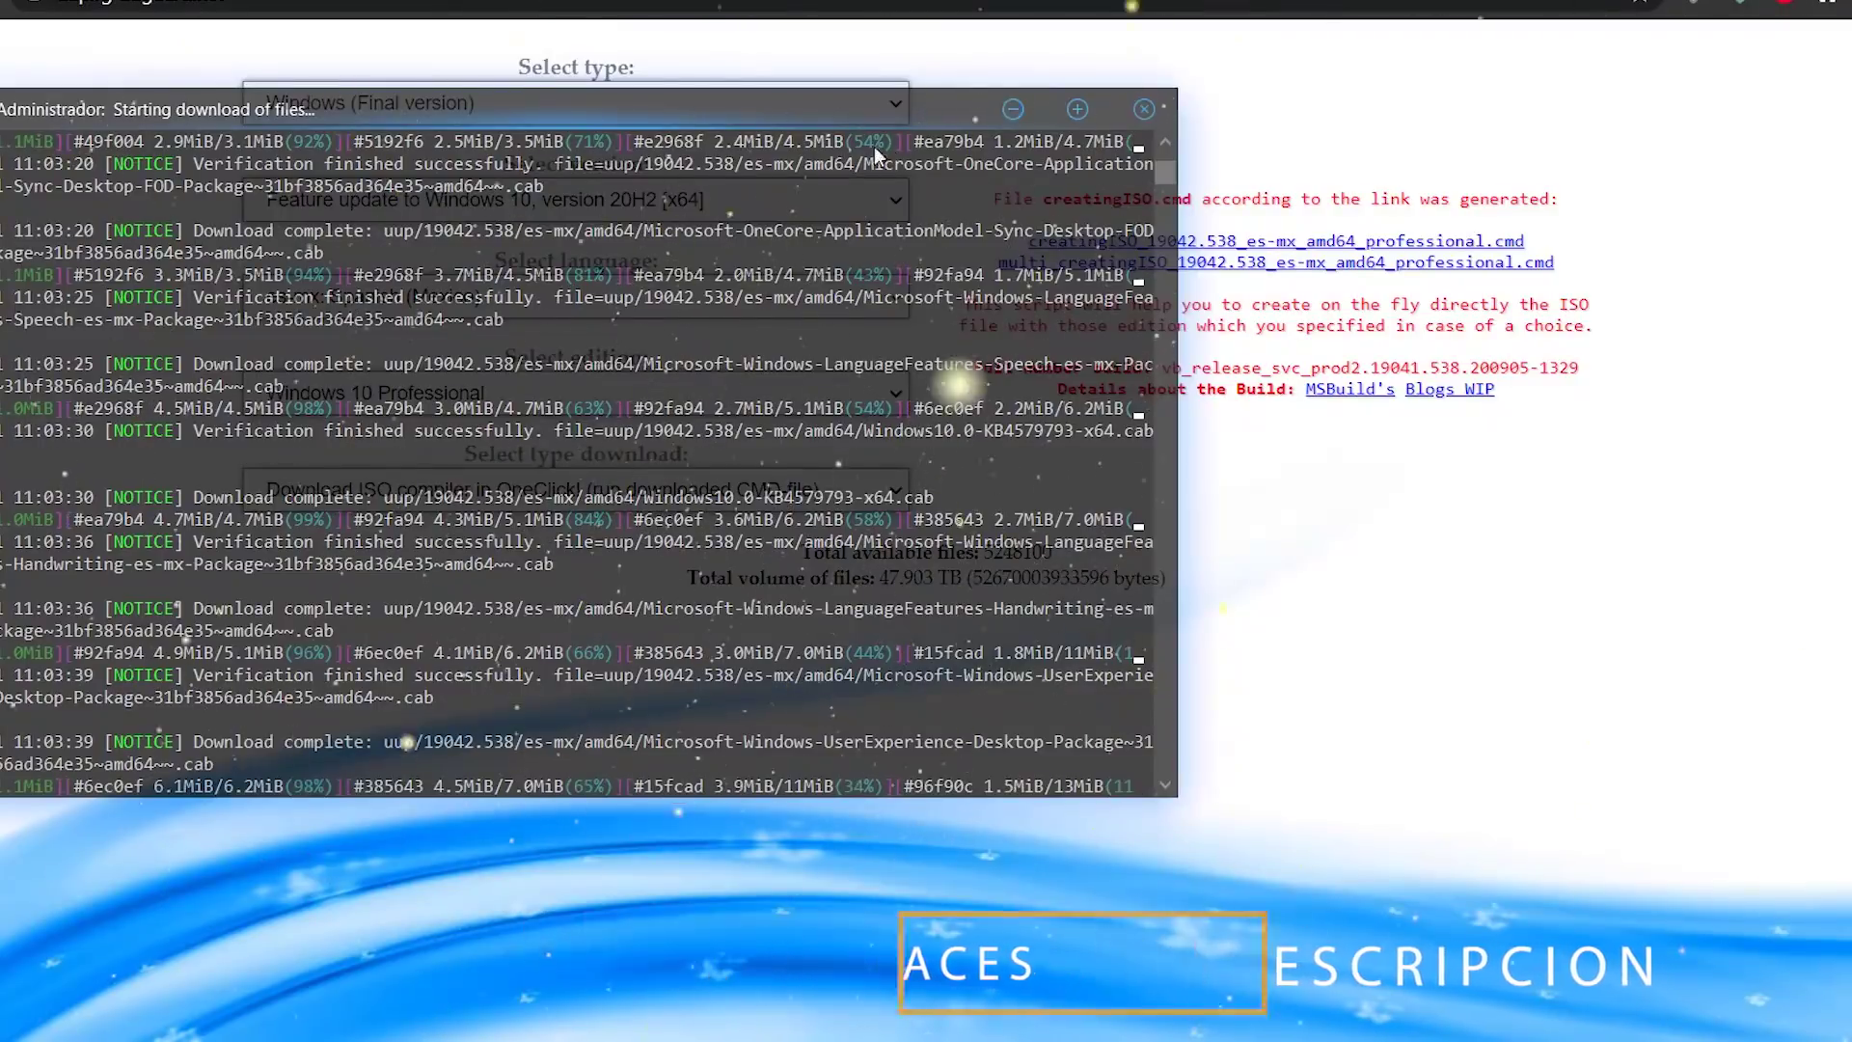
{"action": "left_click", "coordinate": [1012, 110]}
{"action": "left_click", "coordinate": [1178, 1038]}
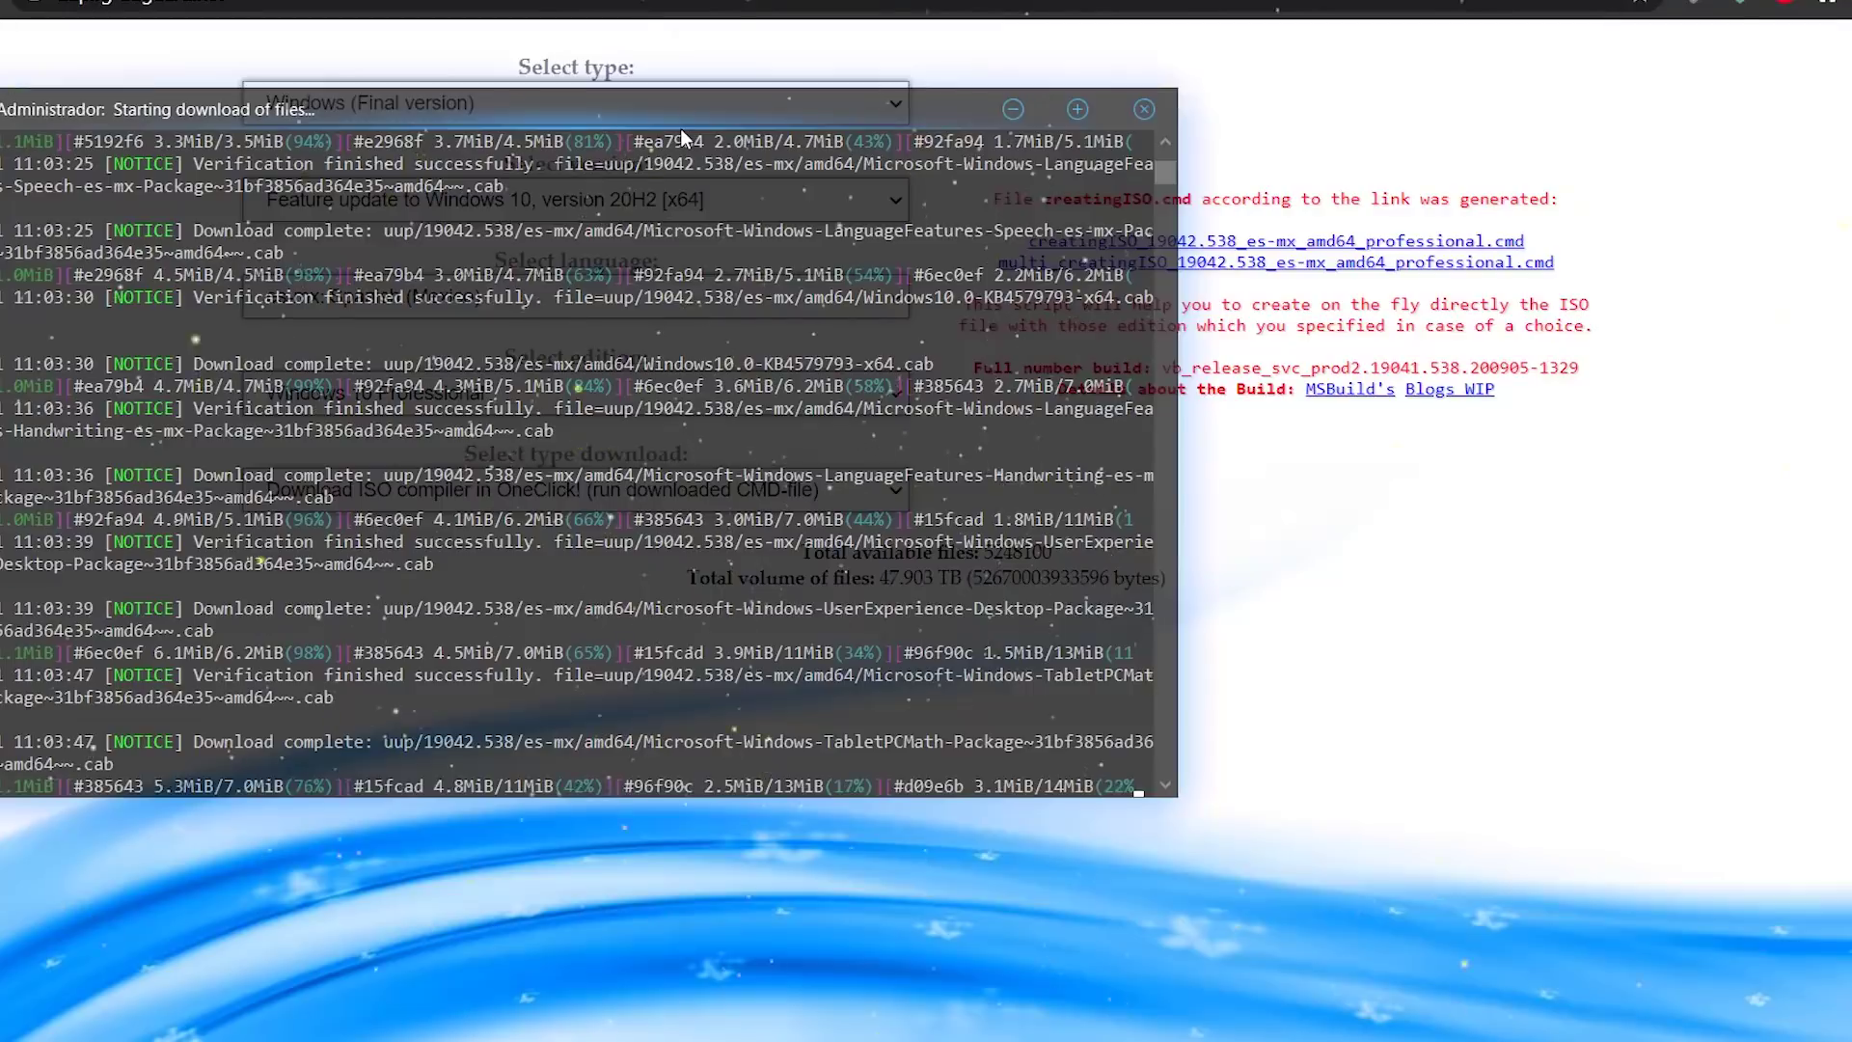
{"action": "scroll", "coordinate": [656, 492], "scroll_direction": "down", "scroll_amount": 4}
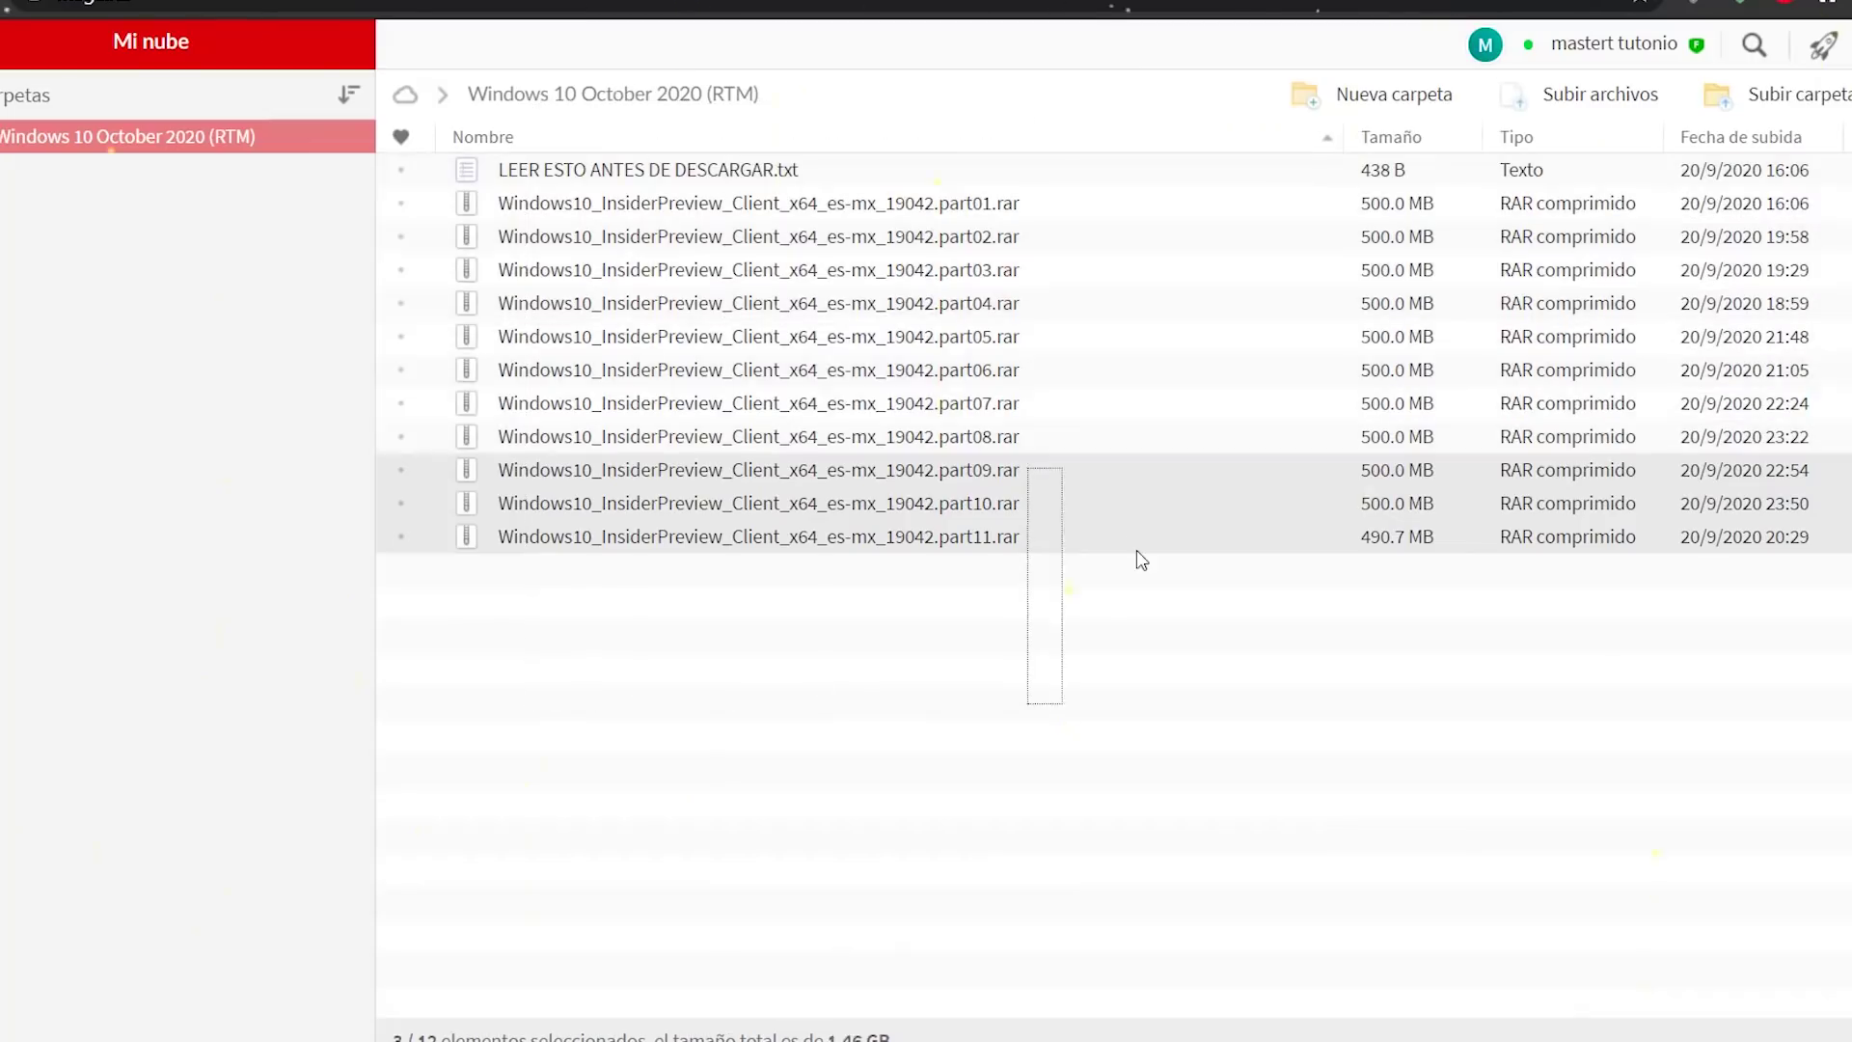
Step: Highlight the Windows10_InsiderPreview_Client_x64_es-mx_19042 RAR parts in the Windows 10 October 2020 (RTM) cloud folder
{"action": "left_click_drag", "start_coordinate": [1141, 559], "coordinate": [482, 145]}
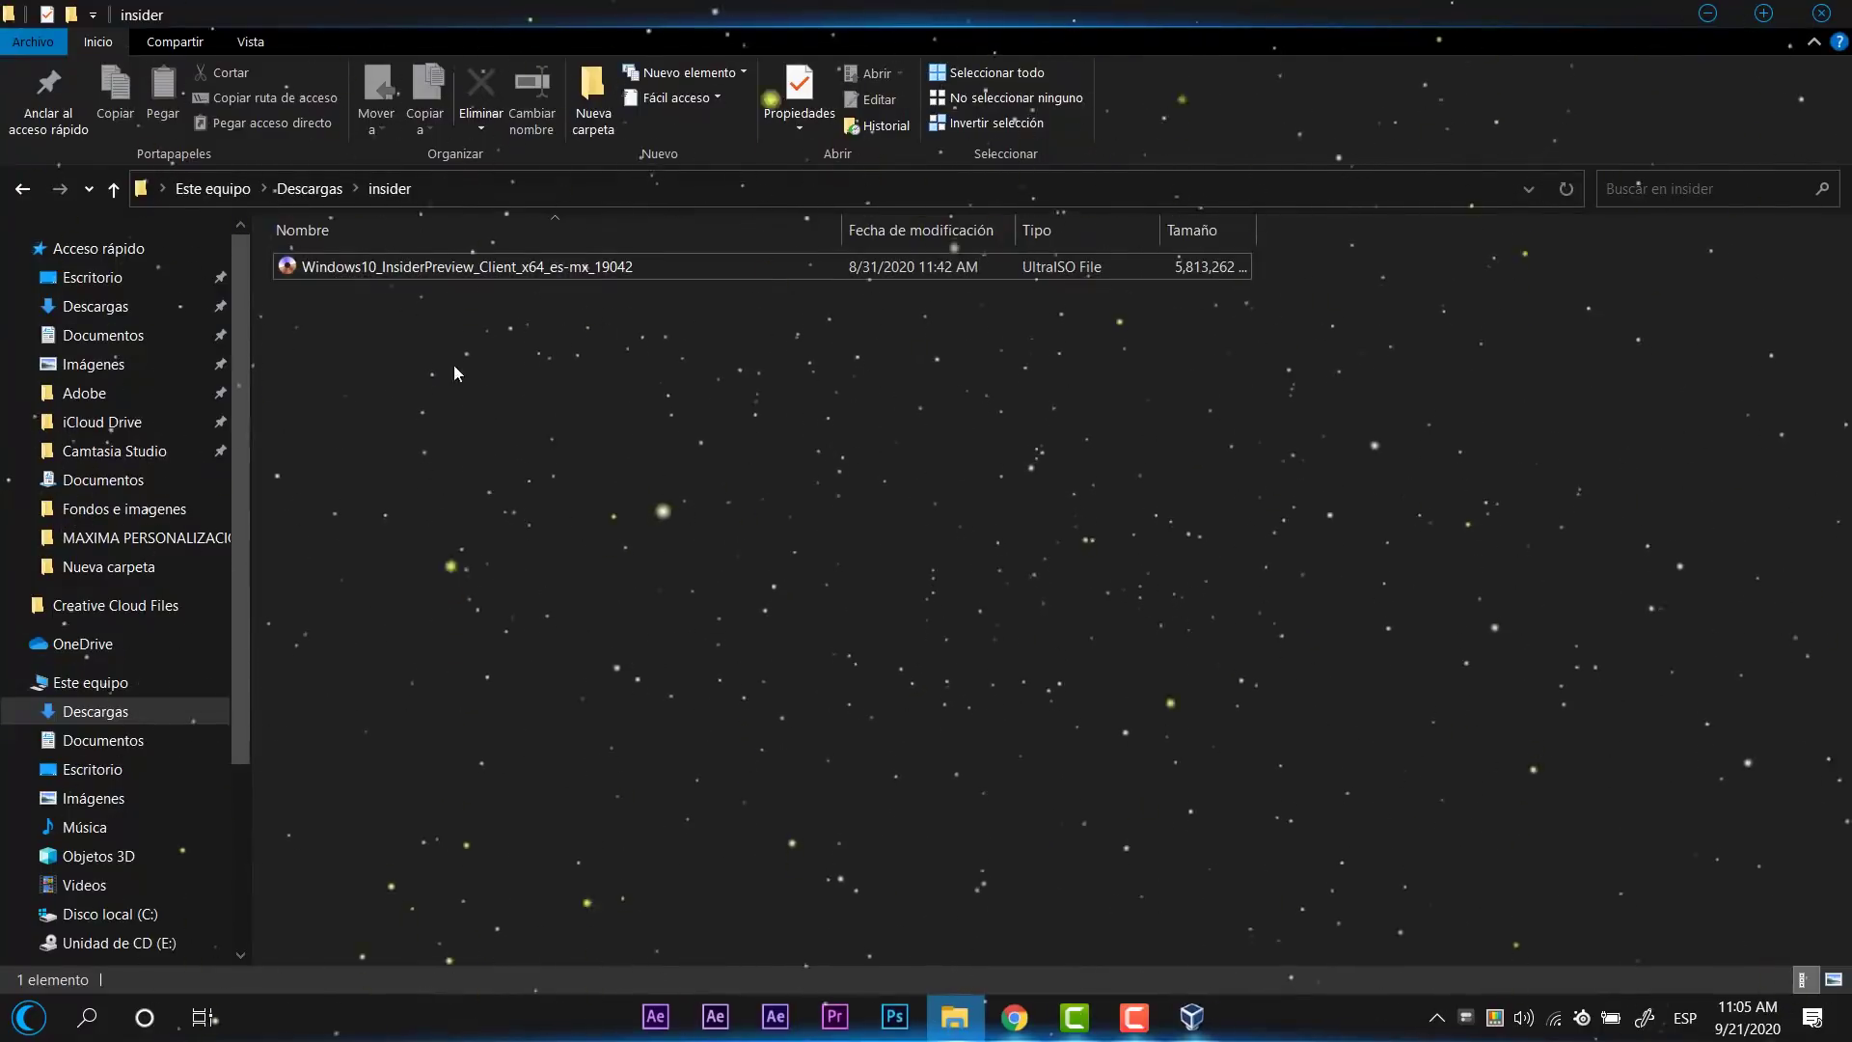
Step: Switch to VirtualBox and set up a new virtual machine named windows 20h2, keeping the default memory and new virtual disk option
{"action": "left_click", "coordinate": [1211, 1020]}
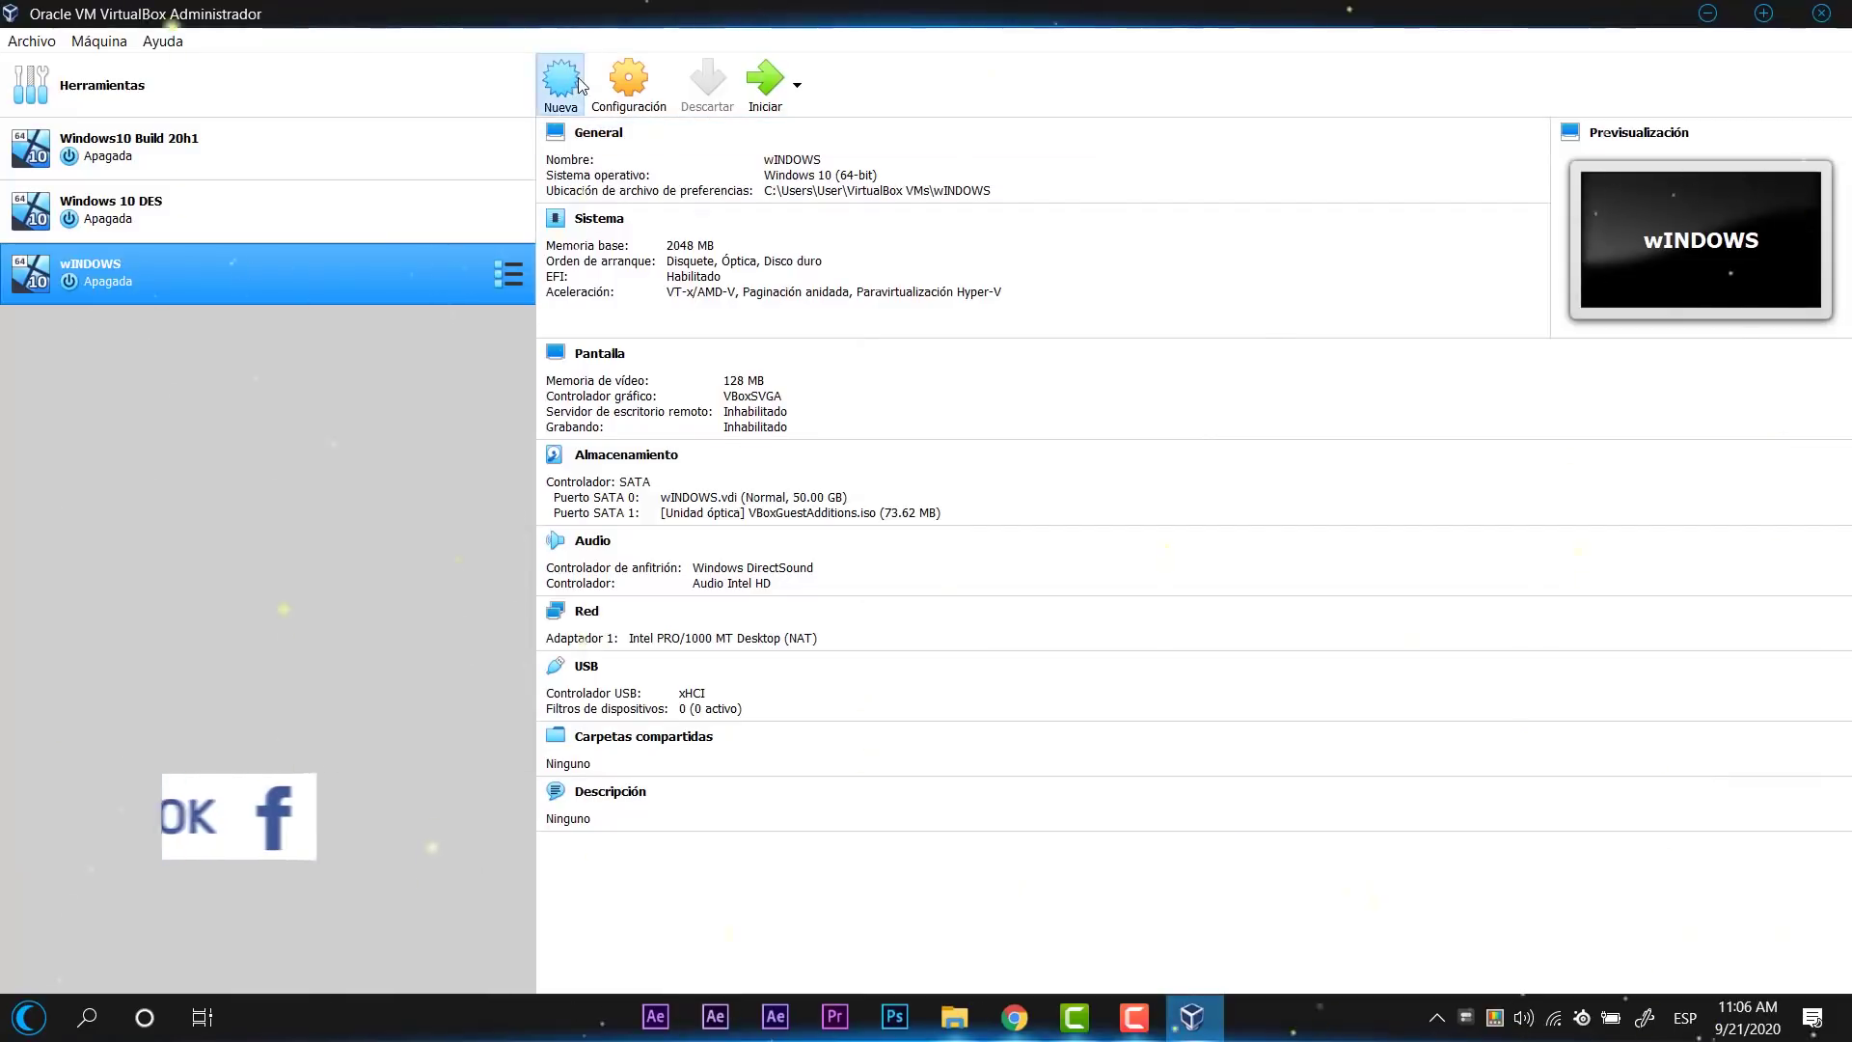
{"action": "left_click", "coordinate": [559, 82]}
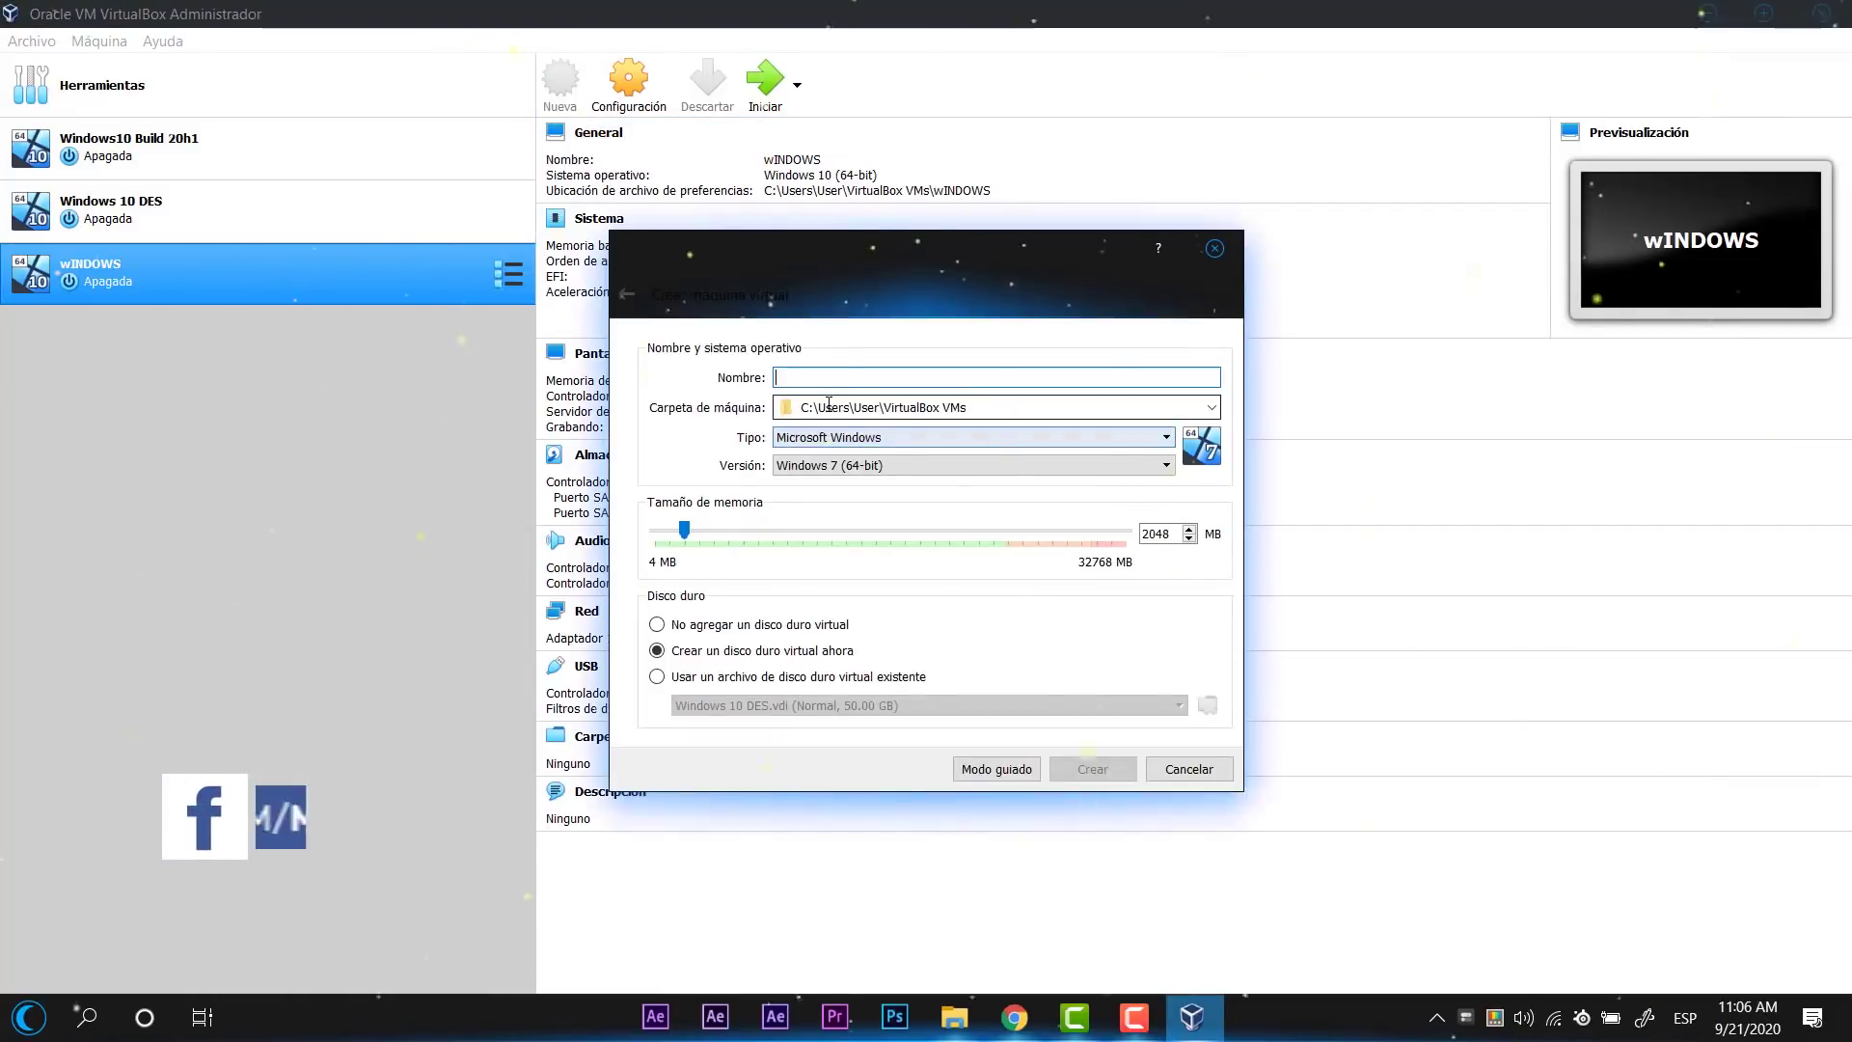
{"action": "type", "text": "windows 20h2"}
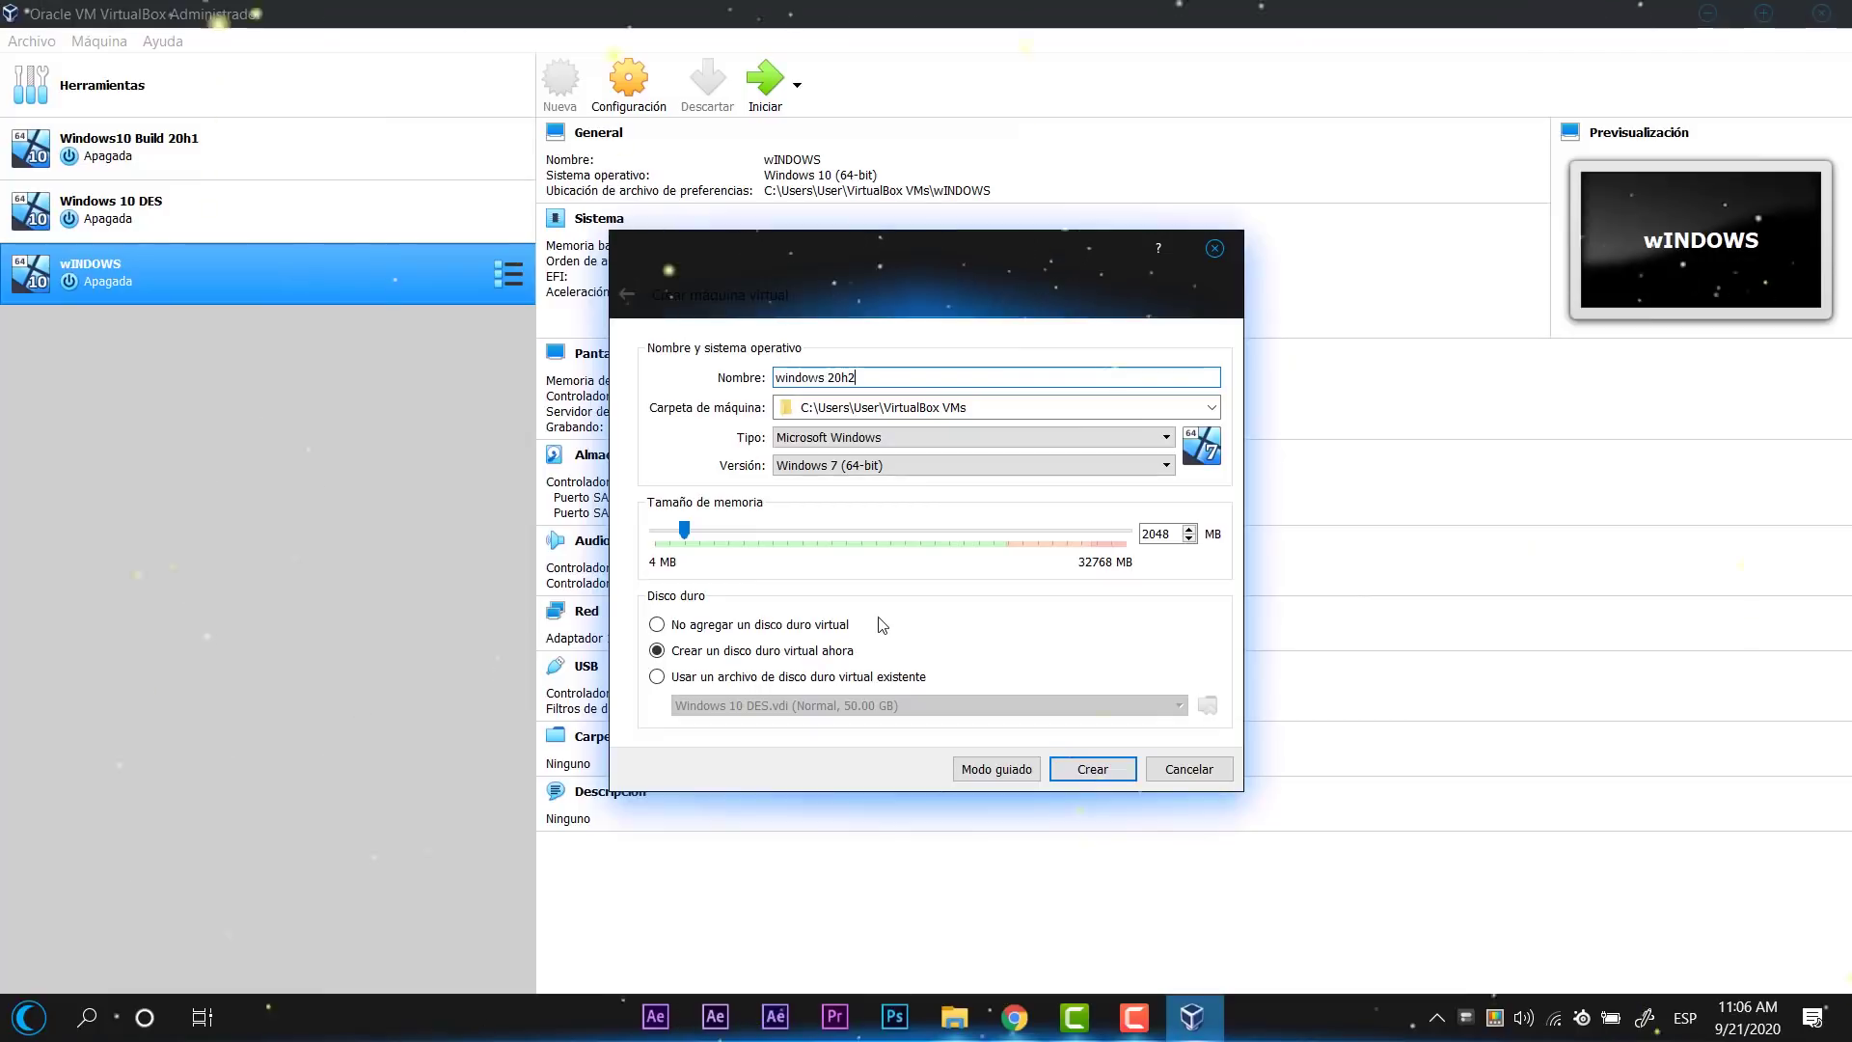
{"action": "left_click", "coordinate": [1093, 768]}
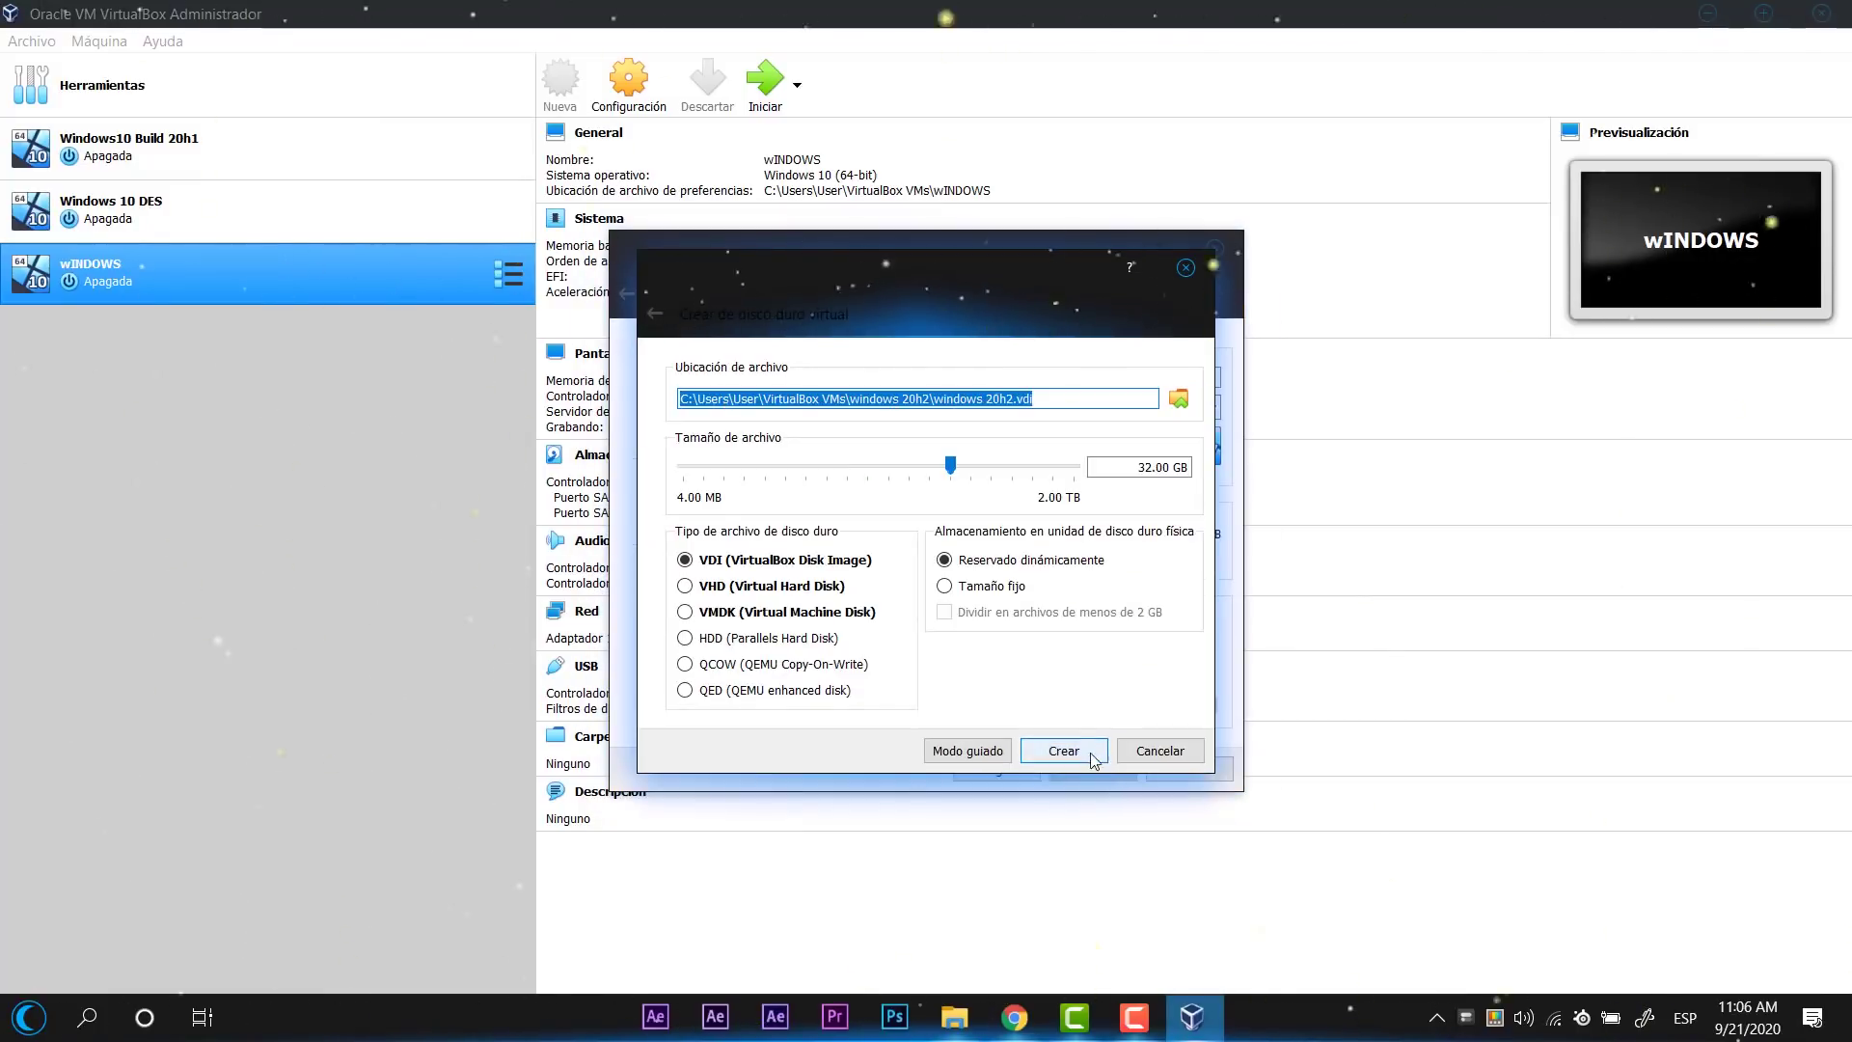
Step: Create the 32 GB dynamically allocated VDI disk for the windows 20h2 machine and start the machine
{"action": "left_click", "coordinate": [1070, 749]}
{"action": "left_click", "coordinate": [1064, 750]}
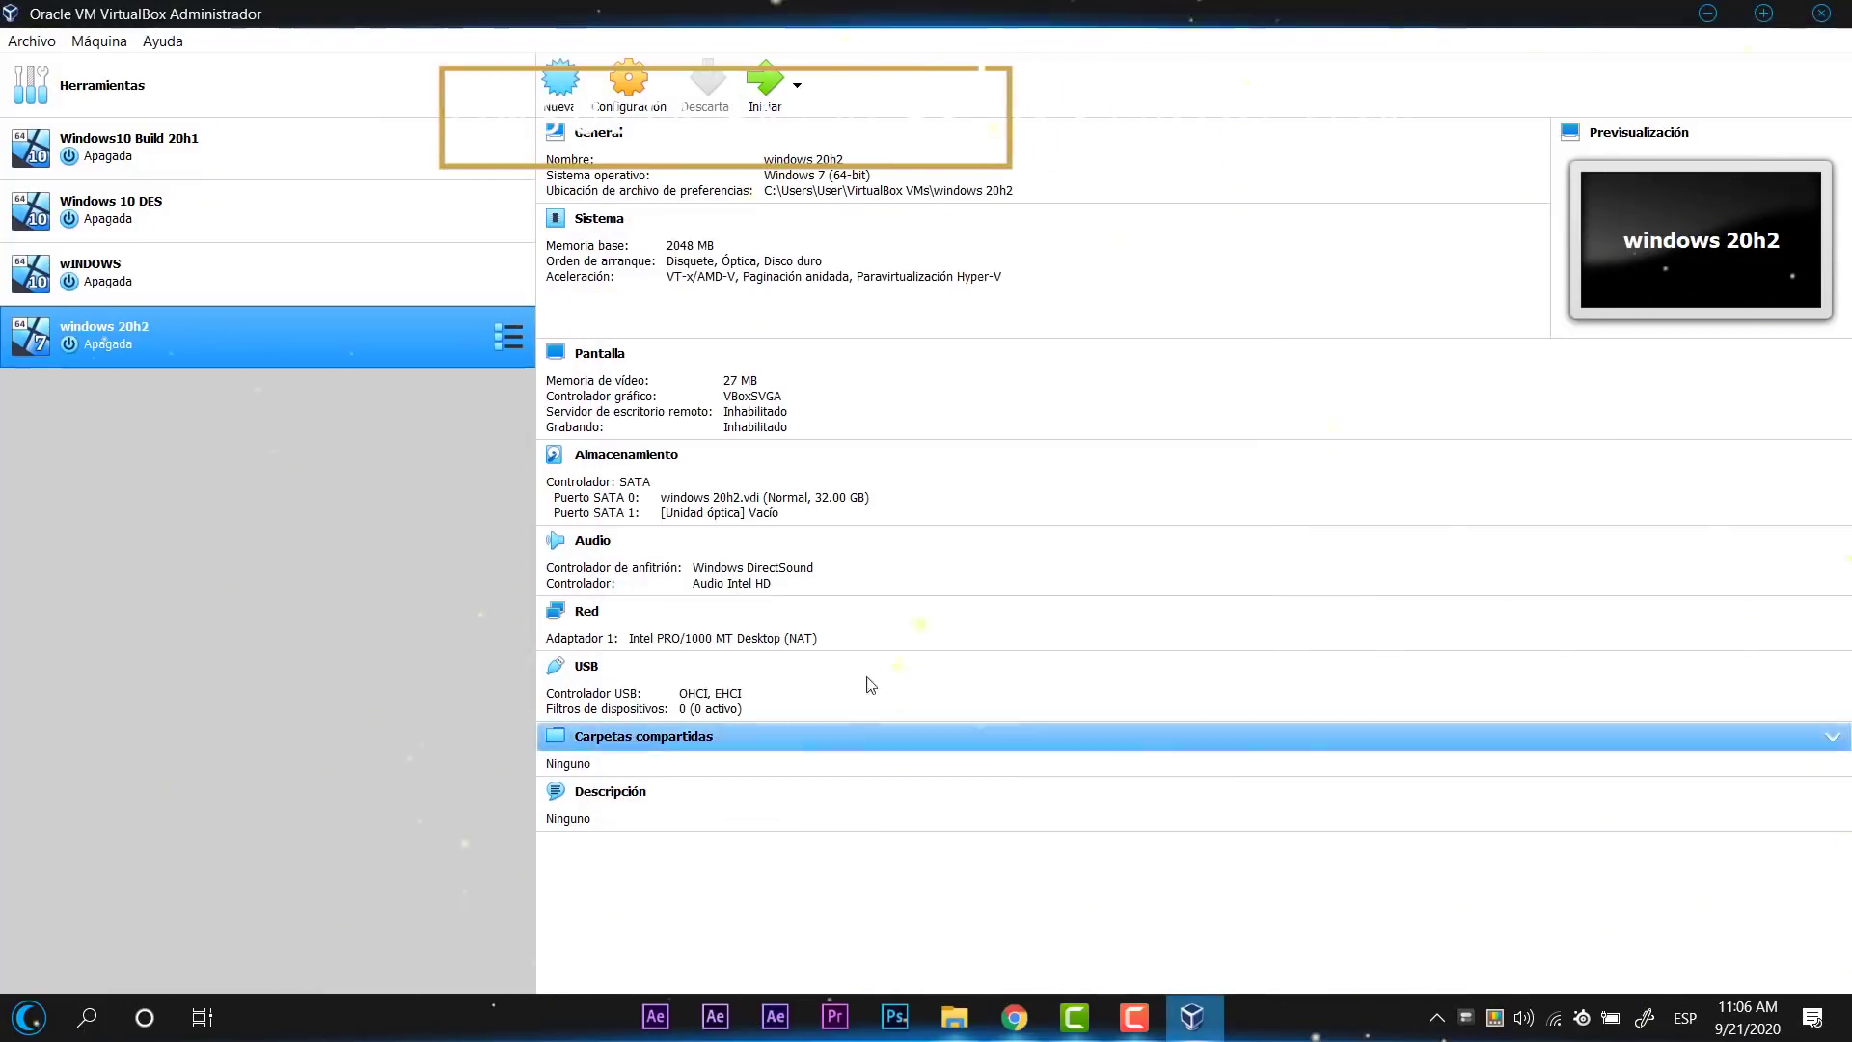
{"action": "left_click", "coordinate": [767, 108]}
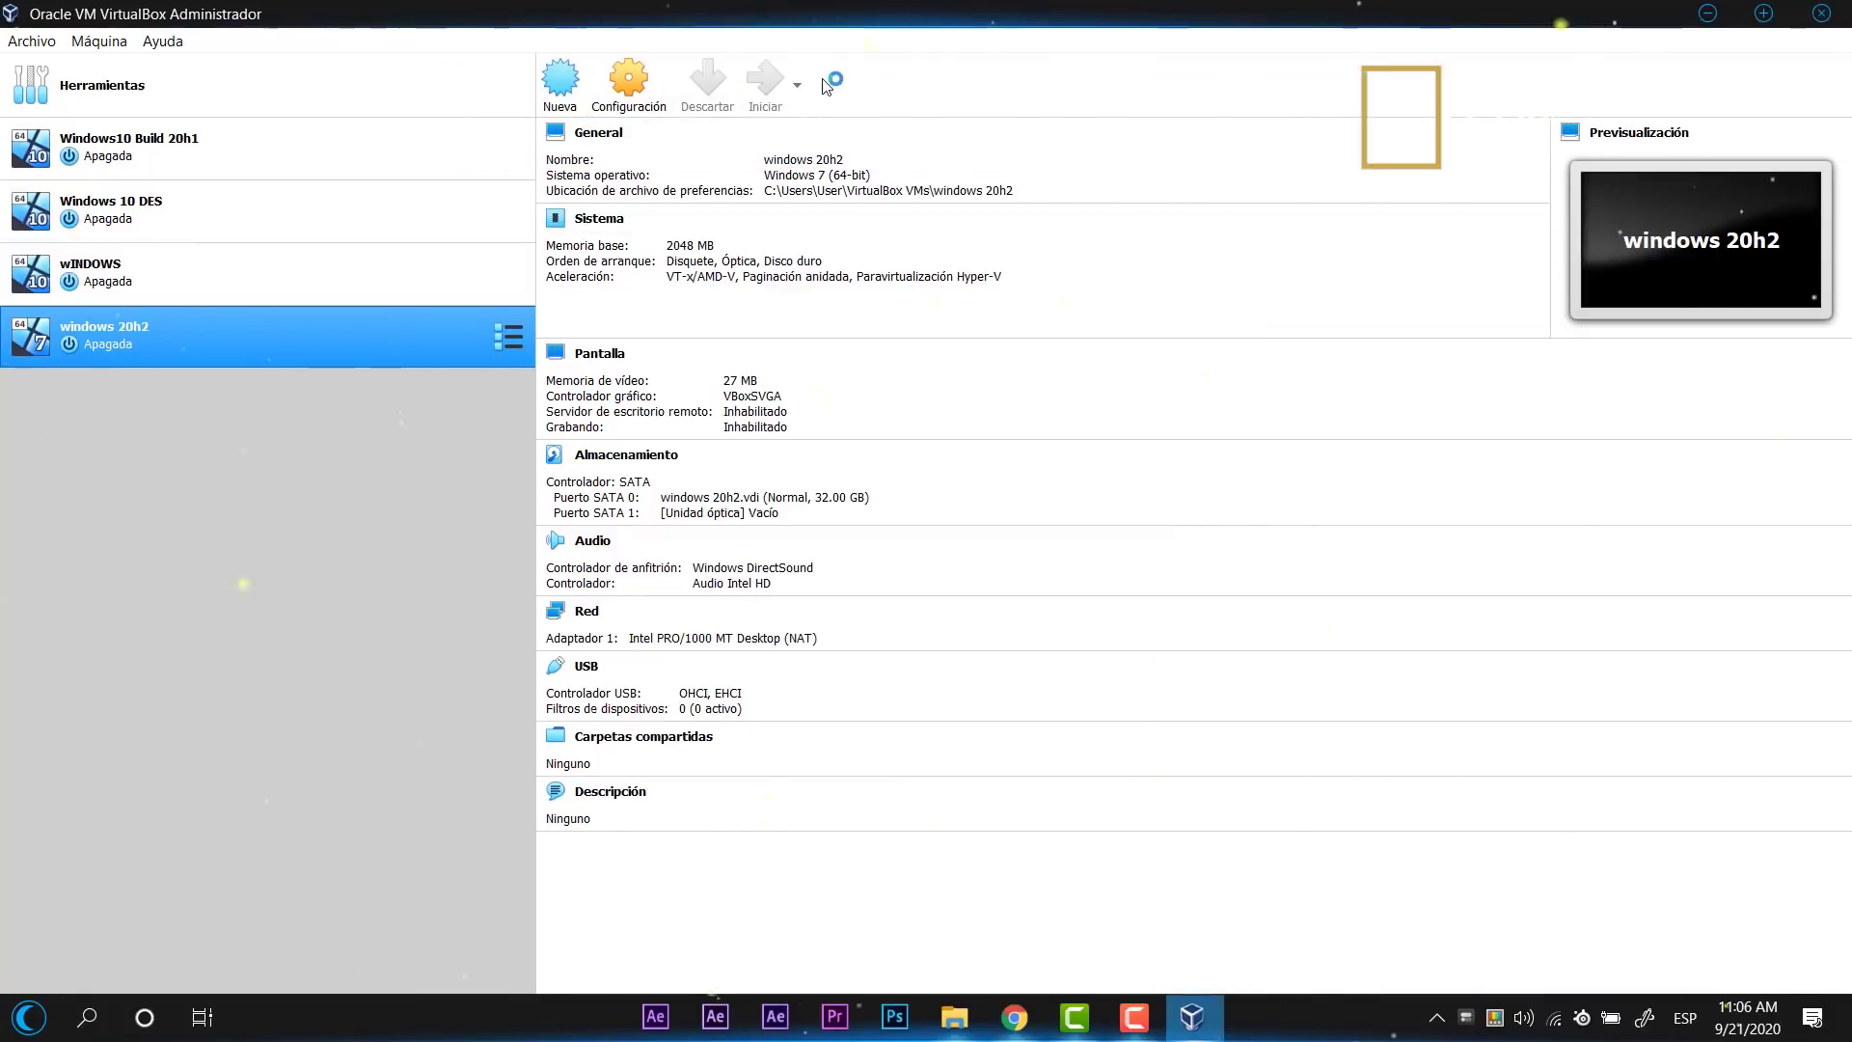